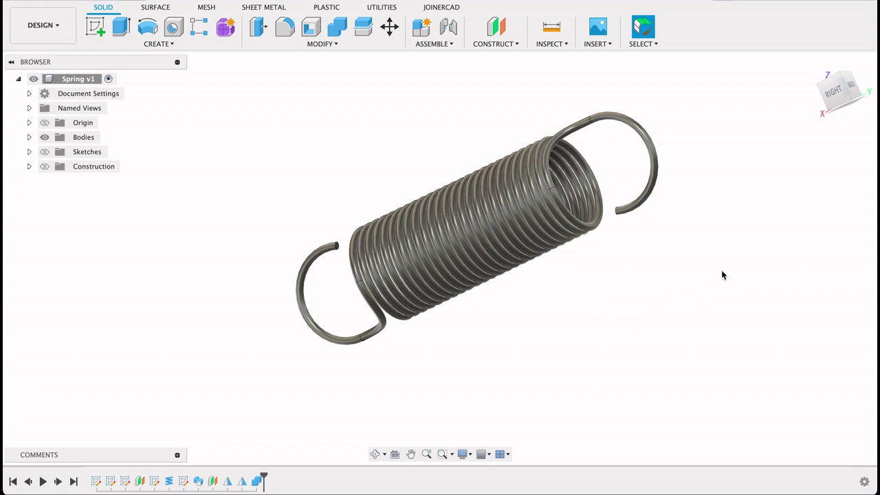
Step: Orbit the finished spring to inspect it from behind, from above and from diagonal angles
middle_click_drag(729, 269, 571, 141, "shift")
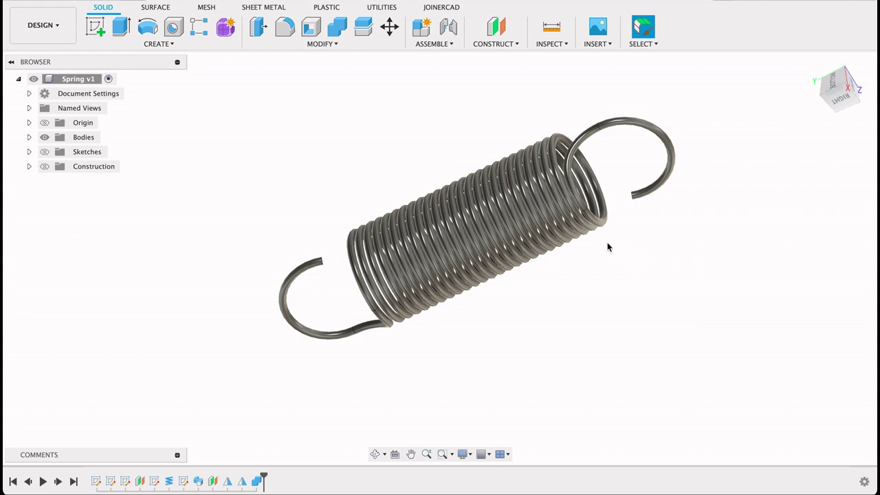
middle_click_drag(730, 280, 477, 210, "shift")
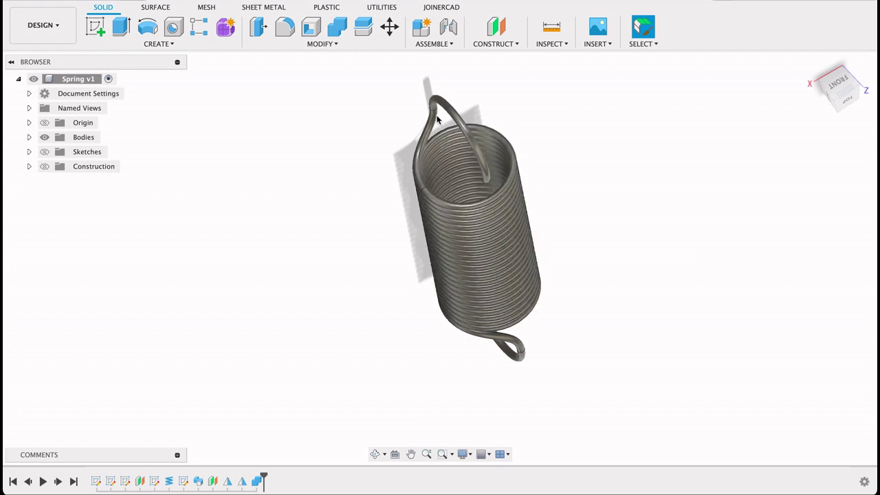
middle_click_drag(651, 248, 688, 280, "shift")
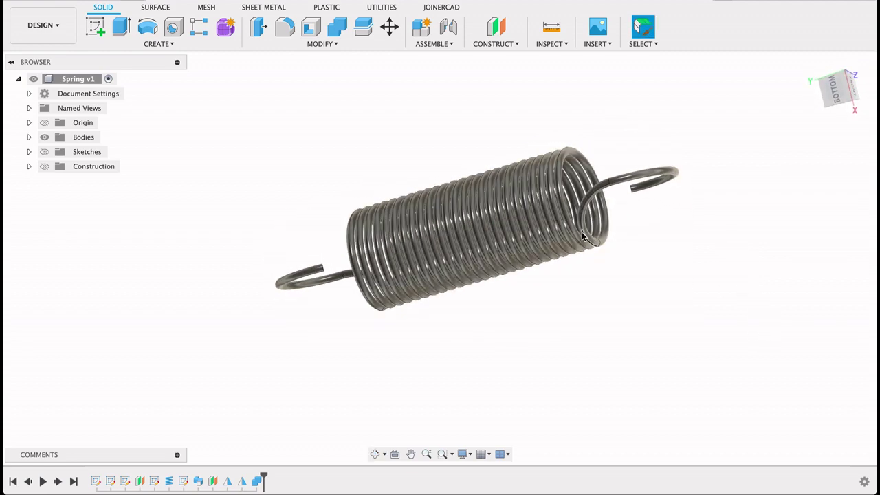
middle_click_drag(698, 254, 778, 372, "shift")
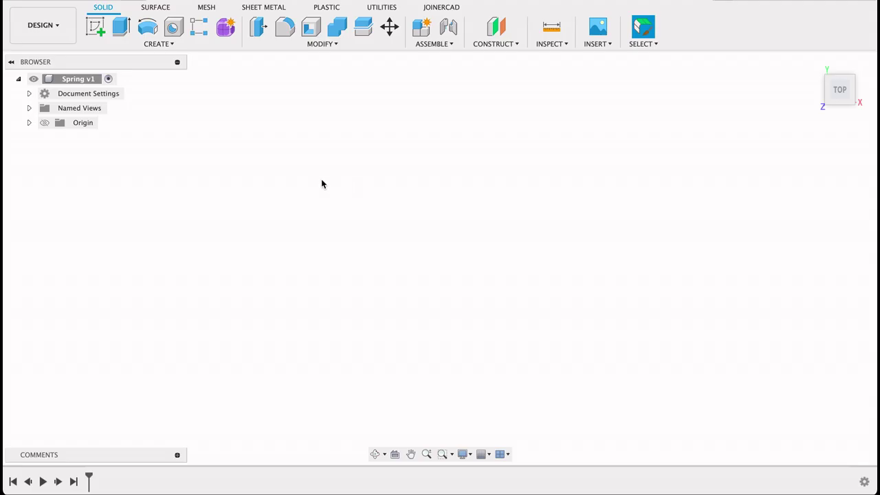
Step: Sketch a center-point arc of radius 30 mm and 90° sweep on the XY plane
left_click(95, 27)
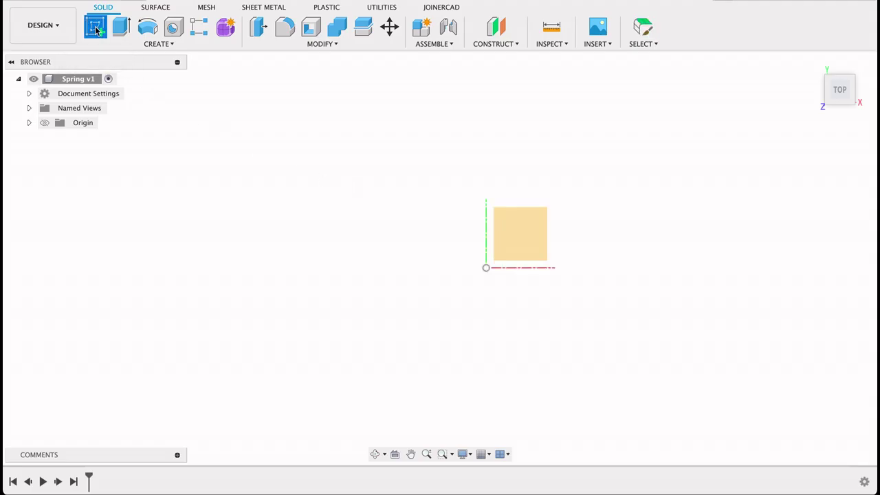
left_click(516, 234)
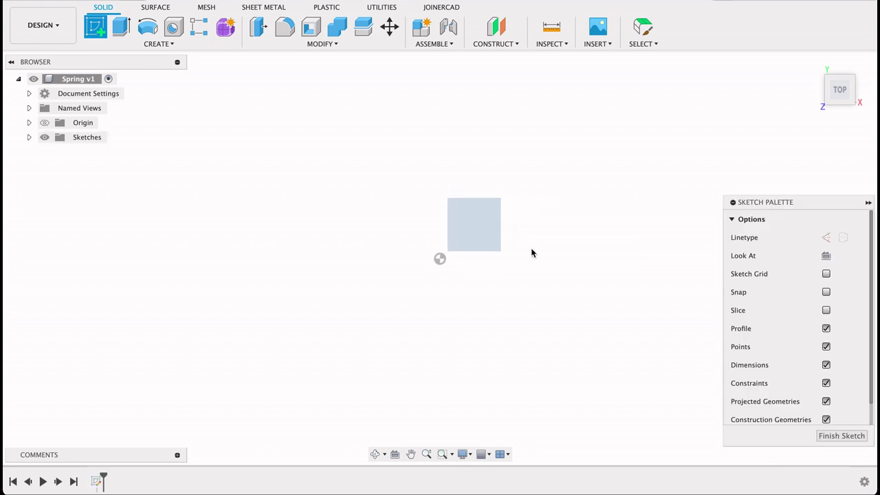
left_click(159, 44)
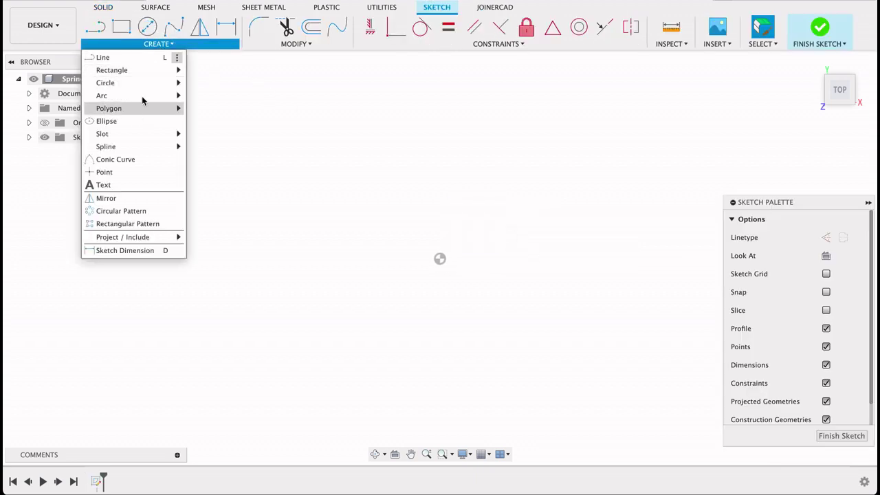
mouse_move(141, 95)
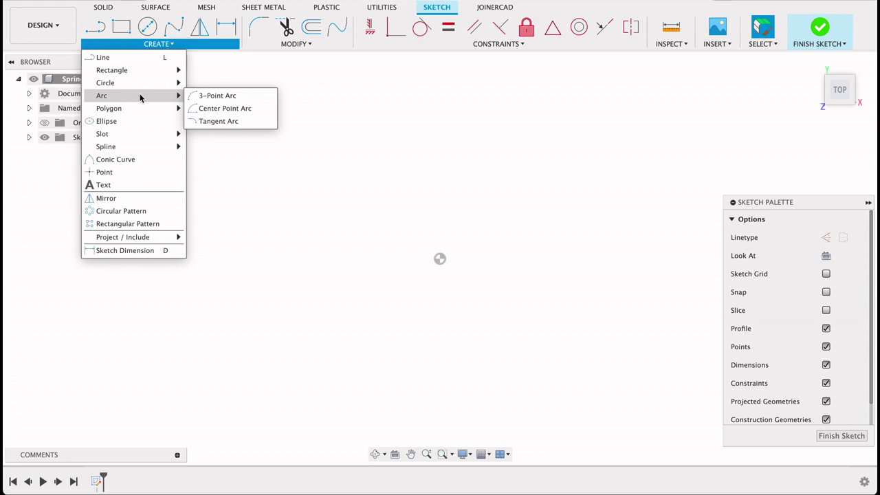
left_click(206, 108)
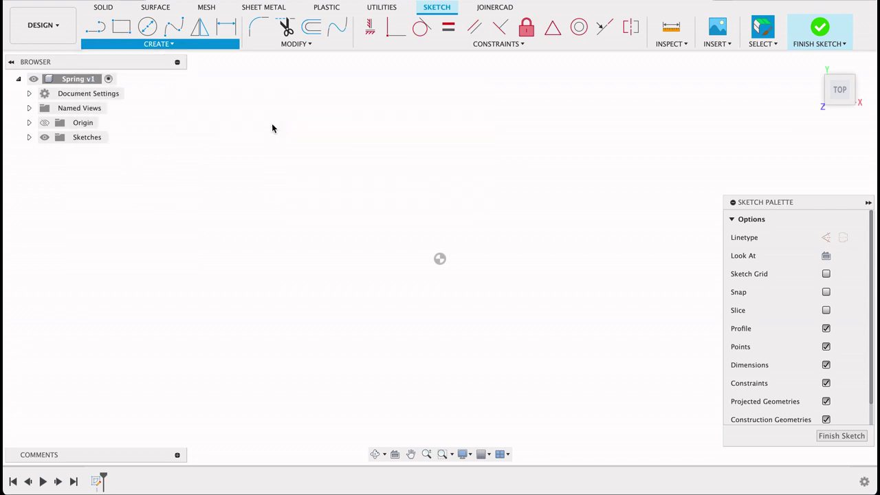
left_click(534, 317)
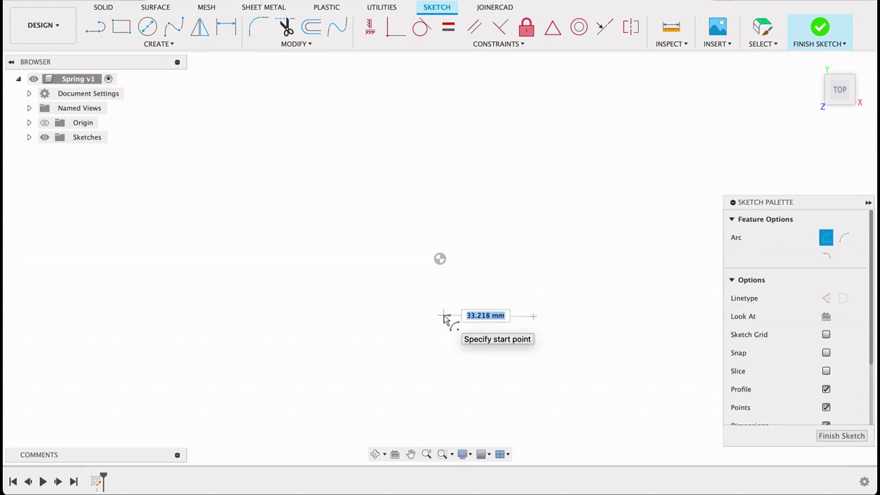
type("30")
key("Tab")
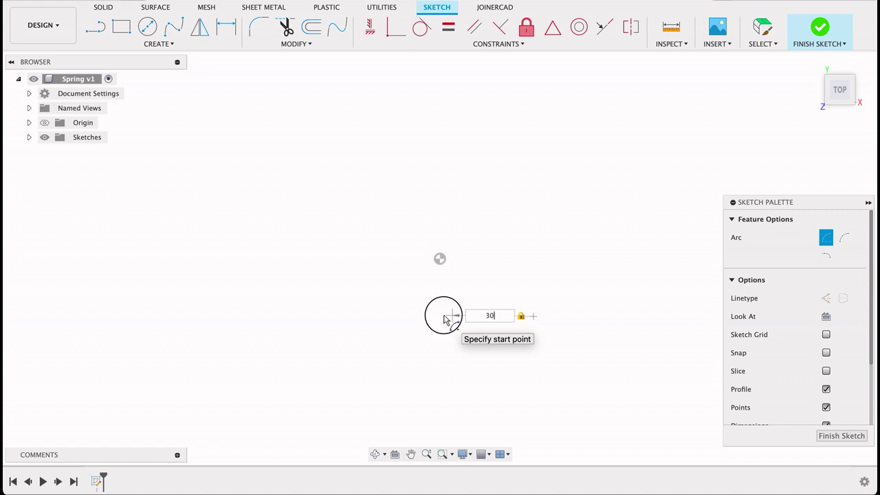
left_click(445, 320)
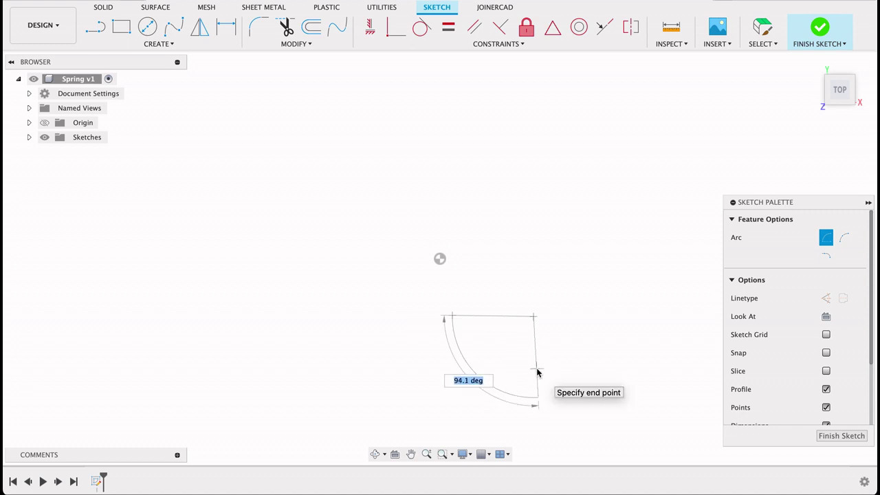
type("90")
key("Tab")
key("Return")
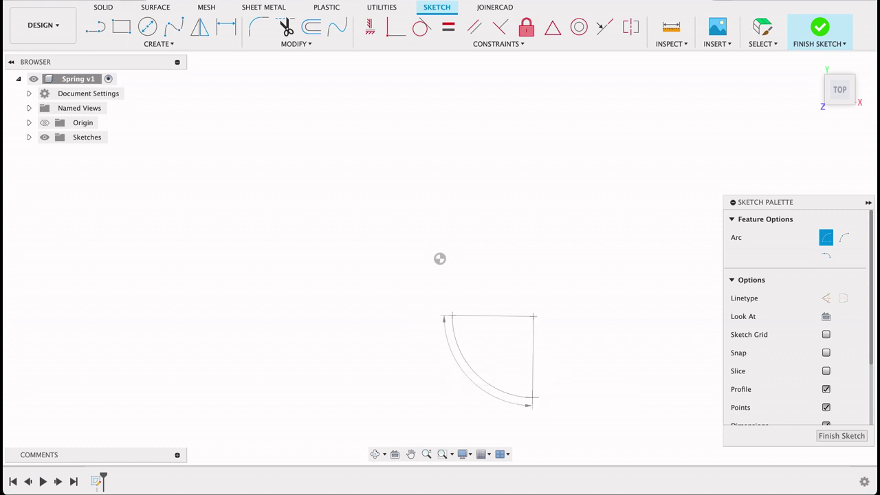
Step: Constrain the arc's end vertically under the origin and level with the arc's centre
key("Escape")
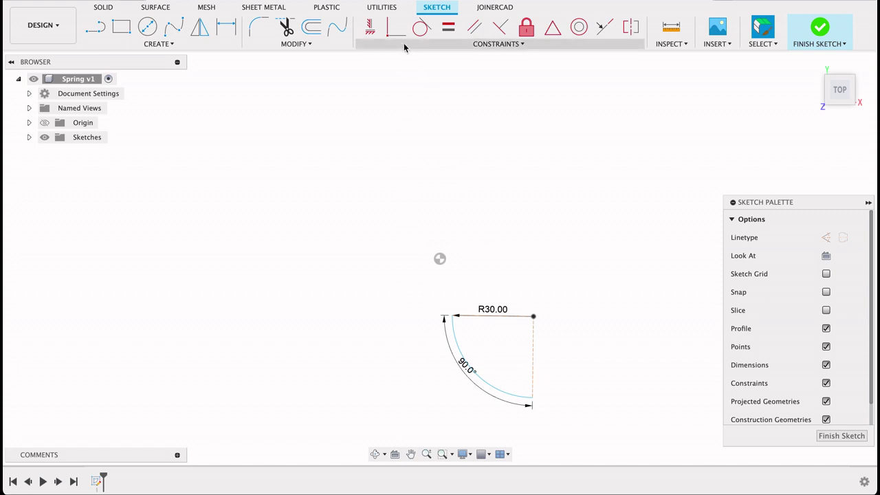
left_click(370, 27)
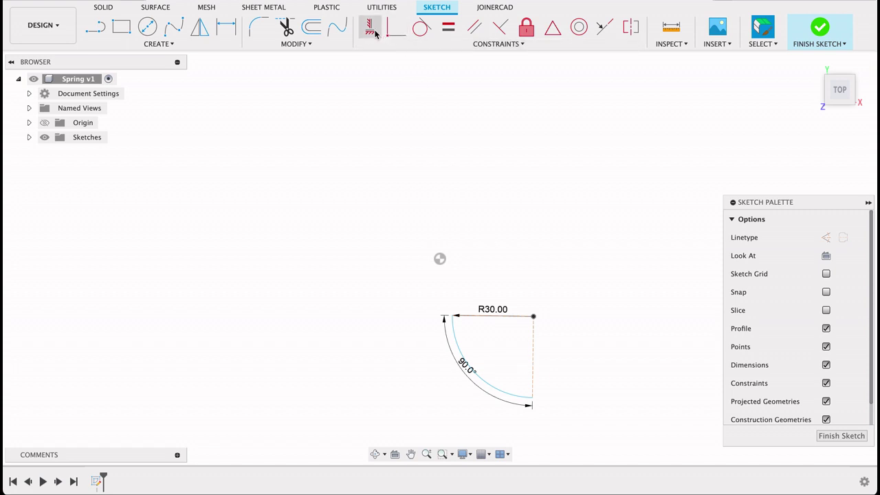
left_click(453, 317)
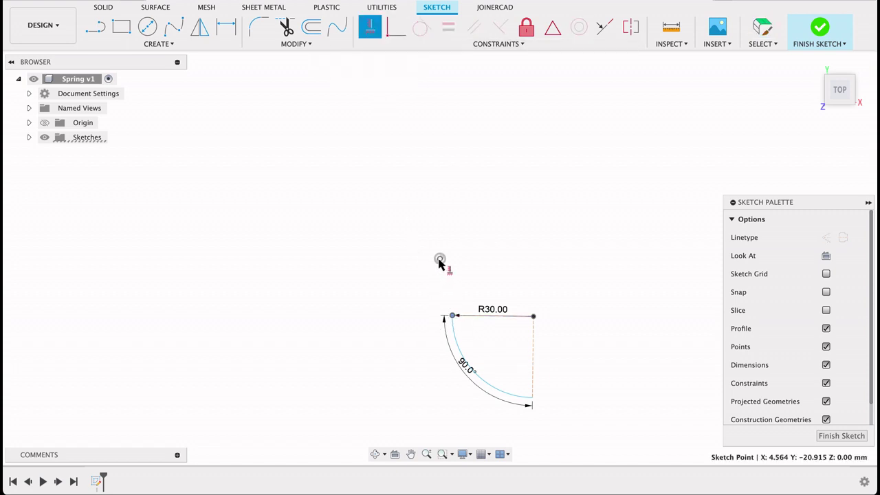
left_click(440, 260)
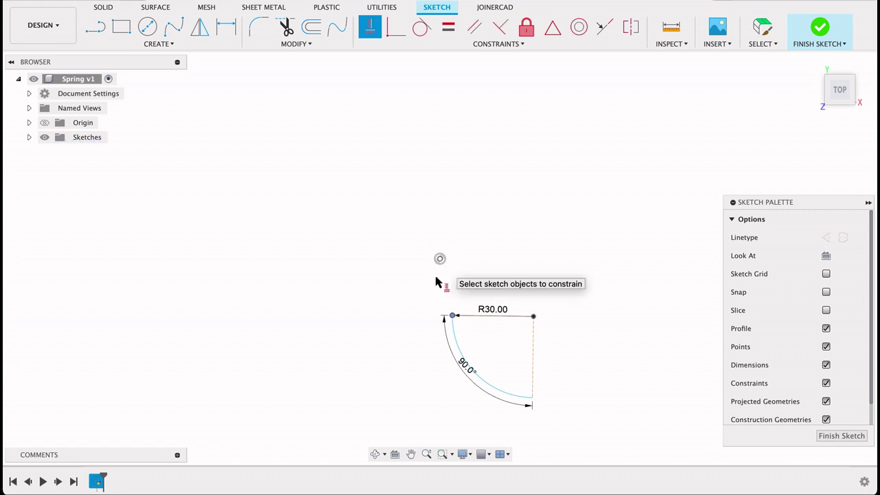
left_click(441, 317)
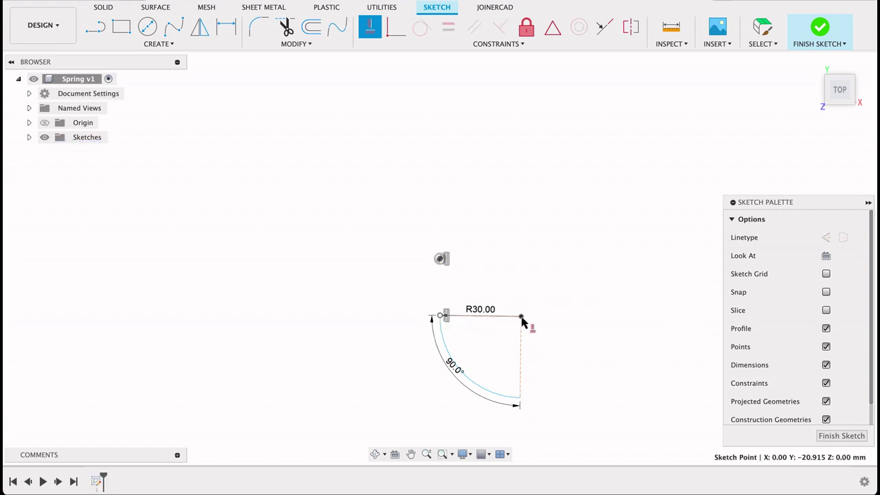
left_click(522, 318)
left_click(522, 319)
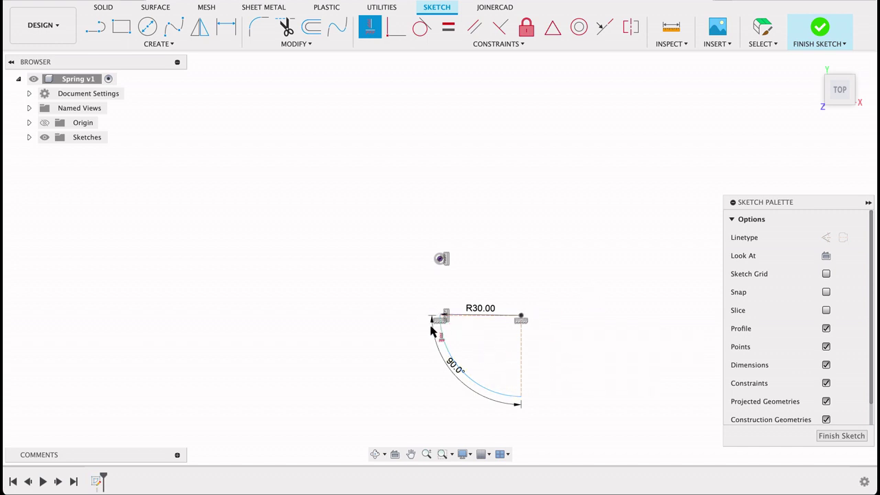
Step: Dimension the origin-to-arc-end distance as 30 mm and finish the sketch
key("d")
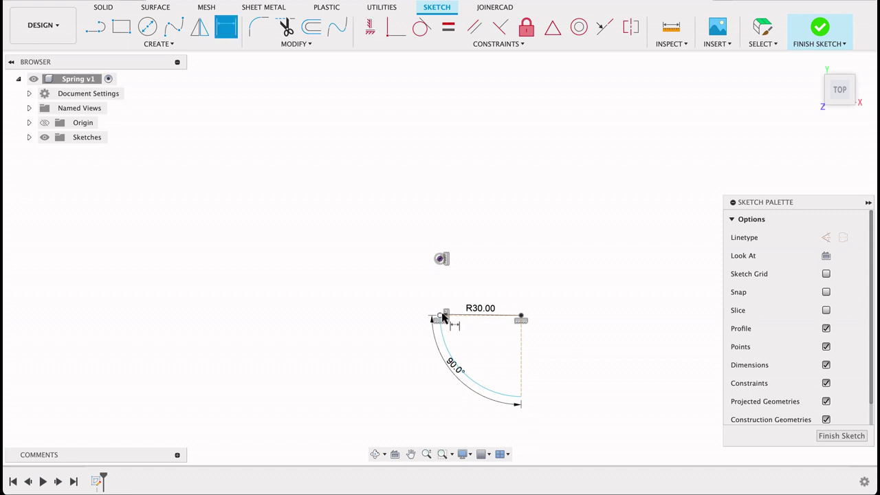
left_click(441, 260)
left_click(364, 282)
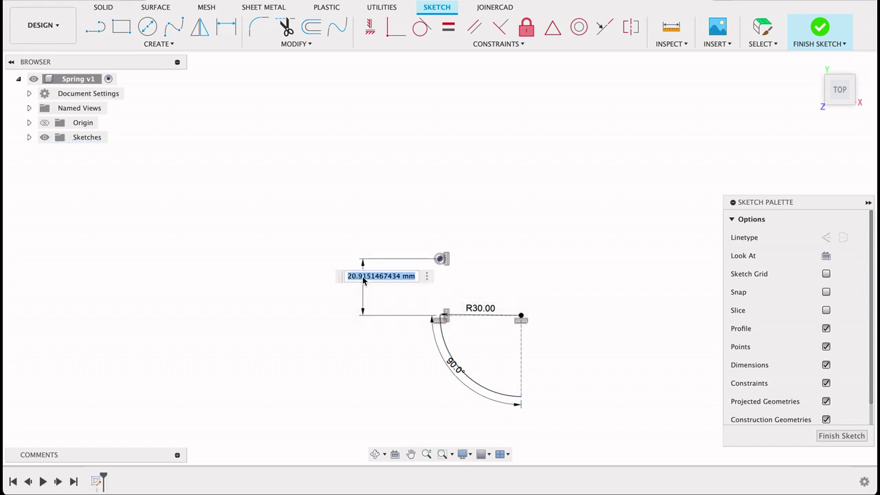
type("30")
key("Return")
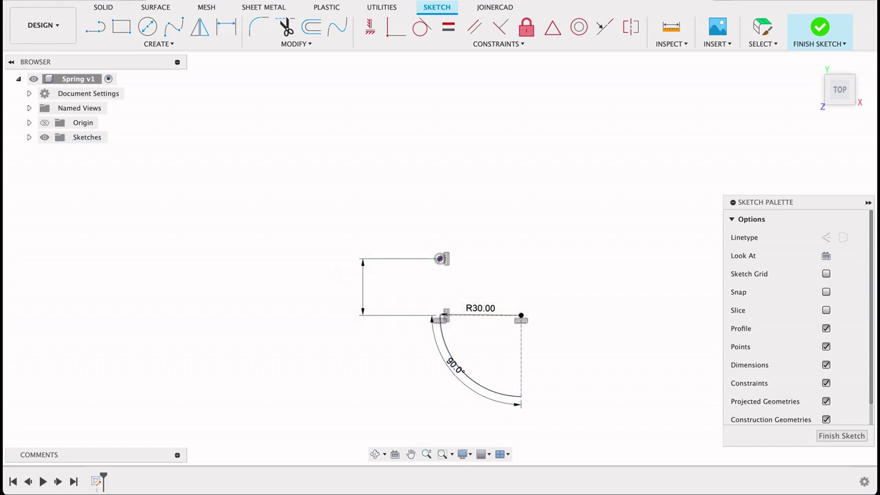
left_click(824, 436)
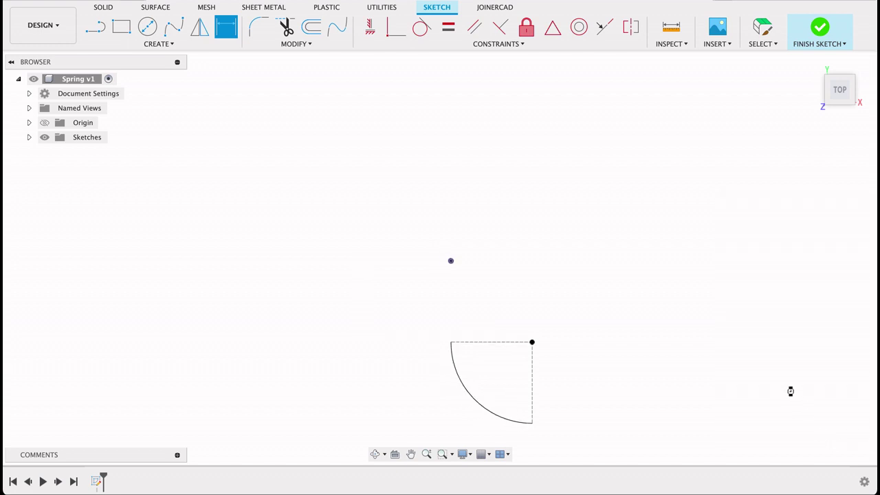
Step: Start a new sketch on the front plane
middle_click_drag(787, 386, 790, 314, "shift")
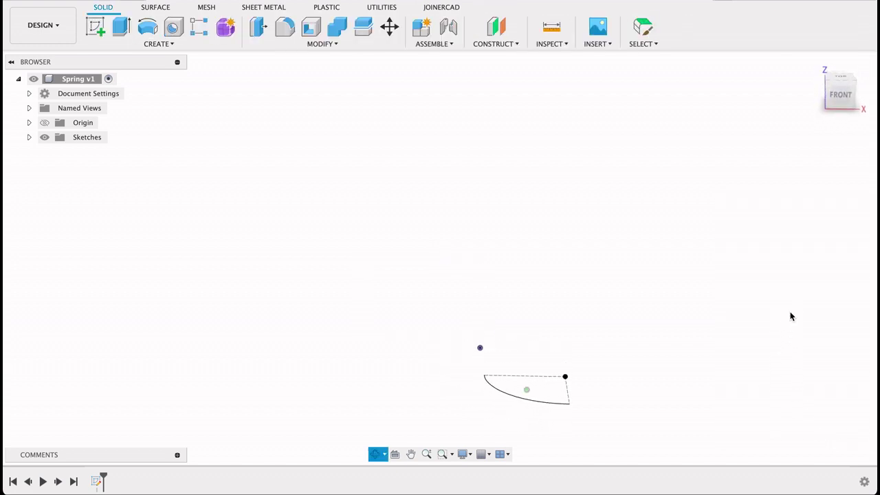
left_click(98, 31)
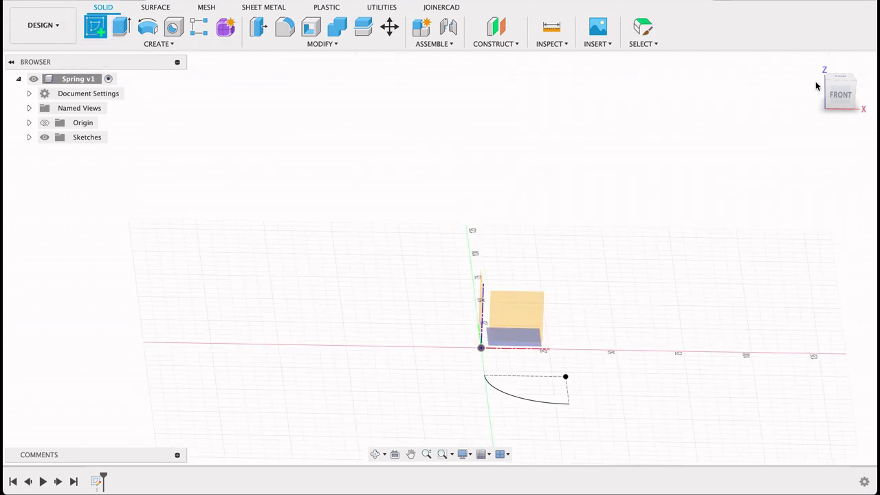
left_click(845, 101)
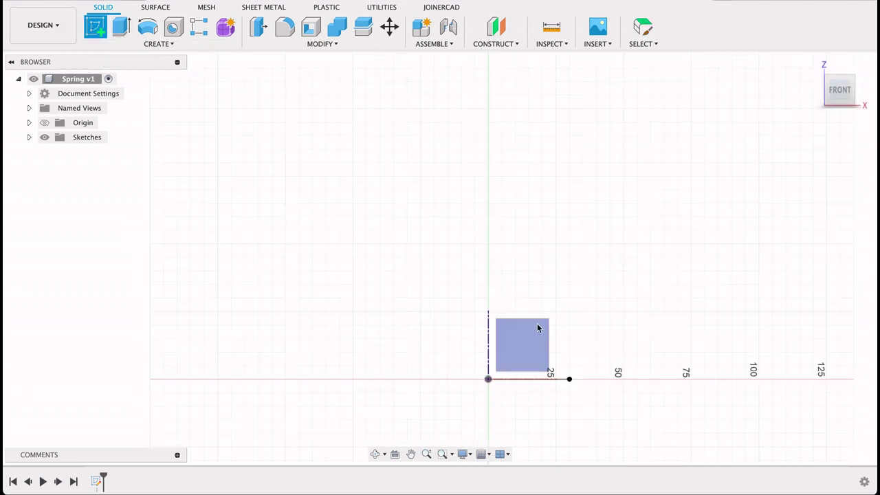
left_click(514, 348)
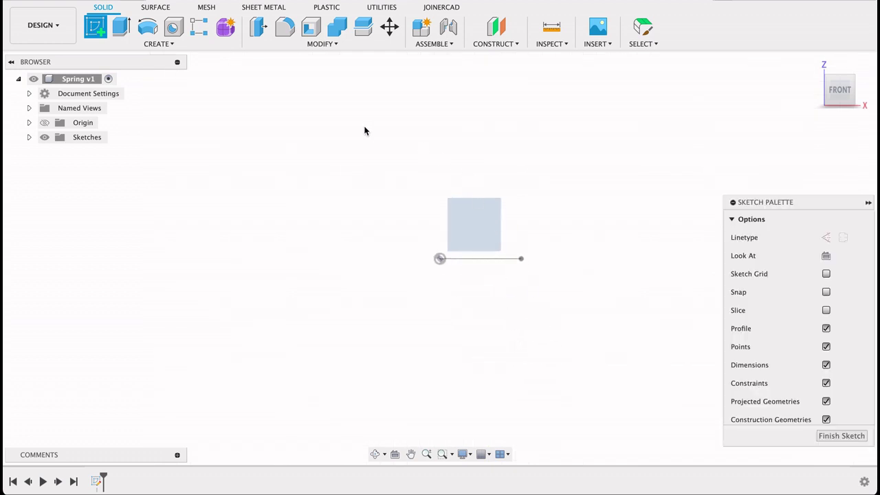
Step: Draw a 30 mm radius, 90° center-point arc centred at the origin
left_click(159, 44)
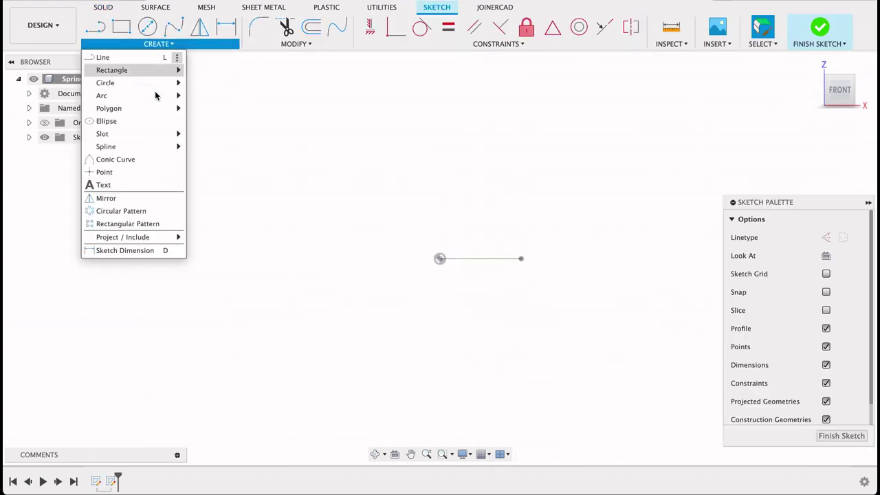
mouse_move(154, 98)
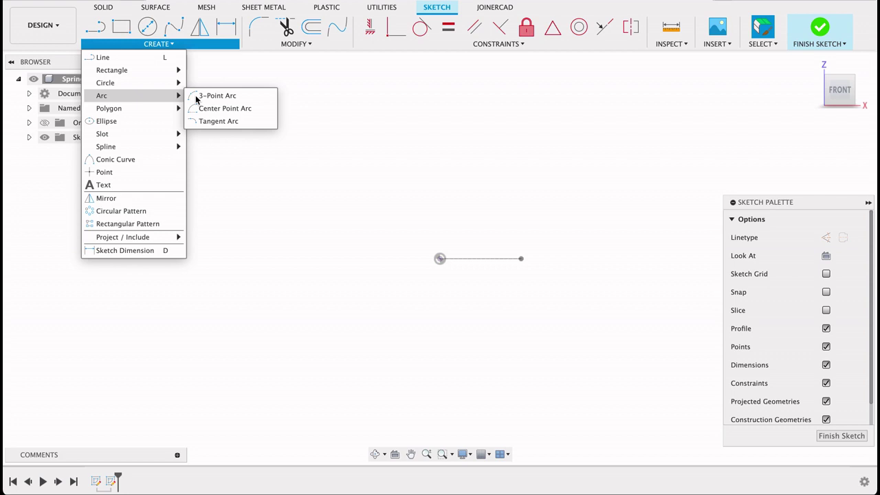
left_click(216, 109)
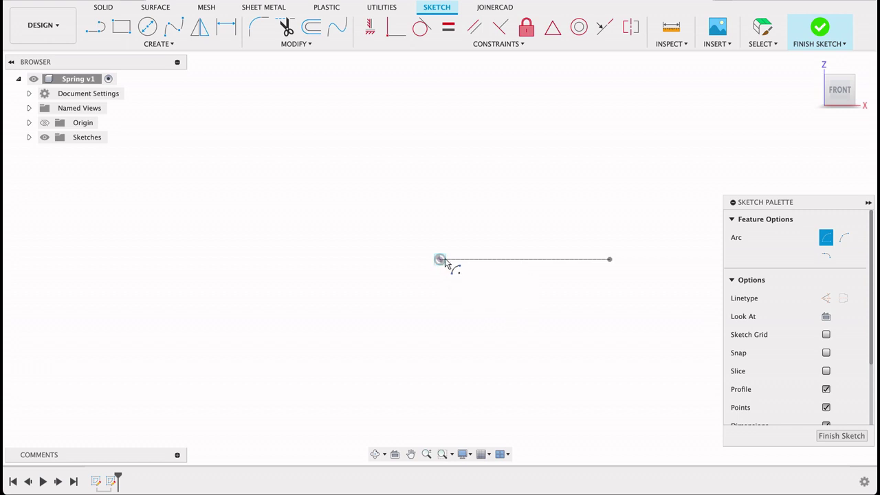
left_click(440, 260)
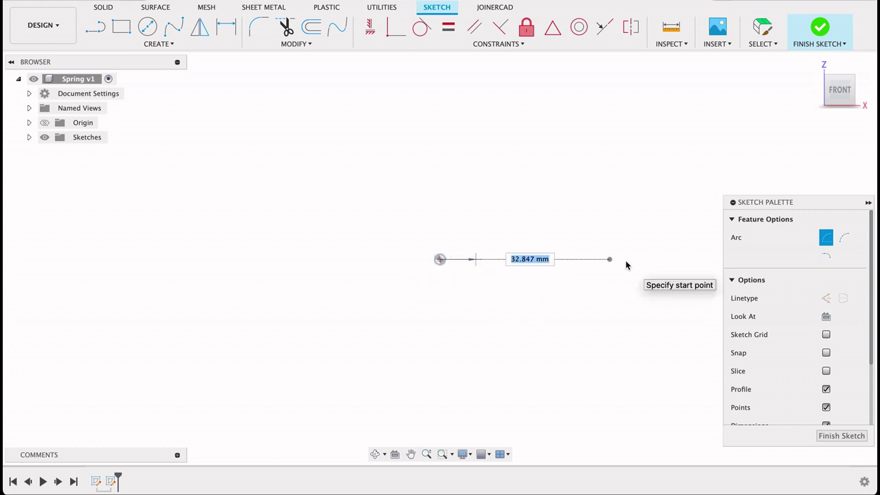
type("30")
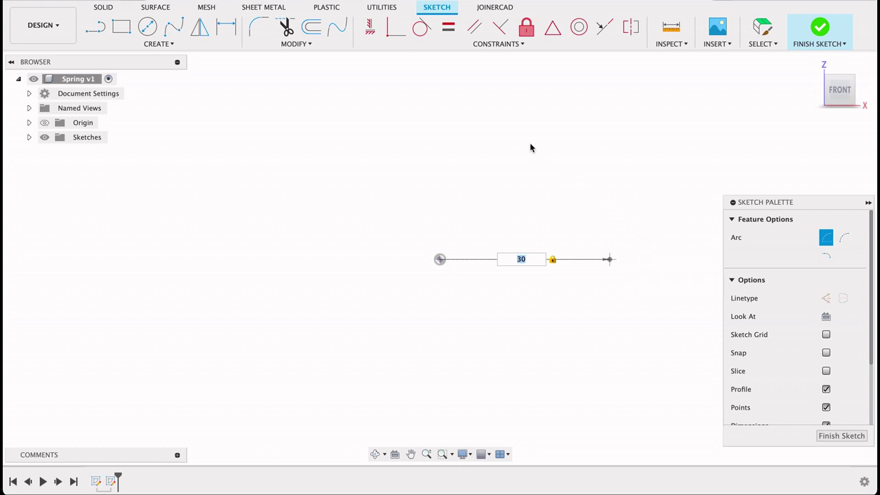
key("Return")
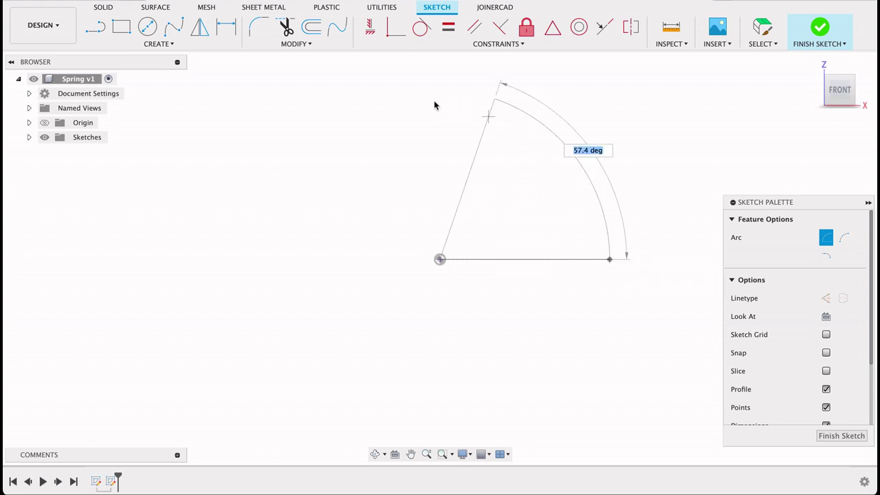
type("90")
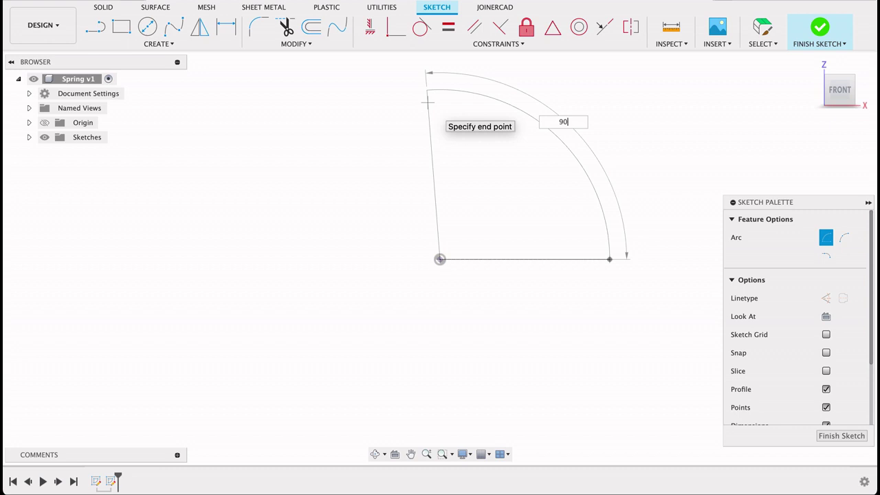
key("Return")
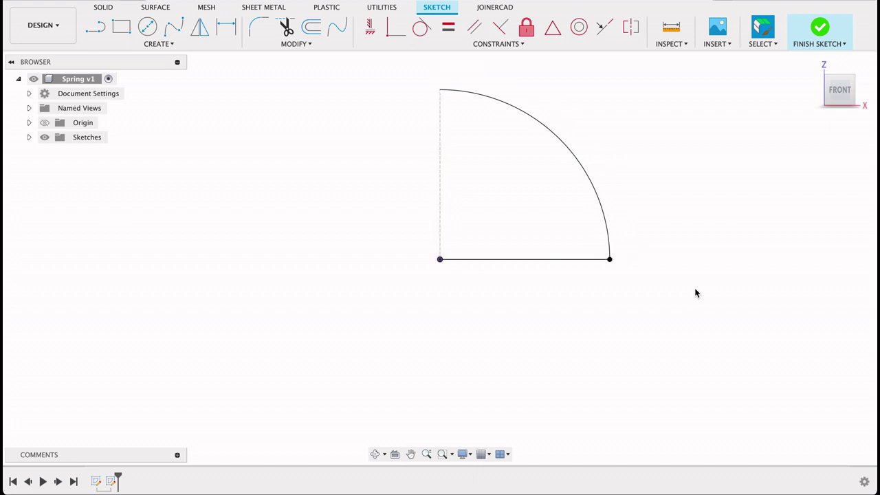
Step: Start a new sketch on a plane, with the view orbited to show both arcs
middle_click_drag(720, 273, 717, 291, "shift")
left_click(96, 26)
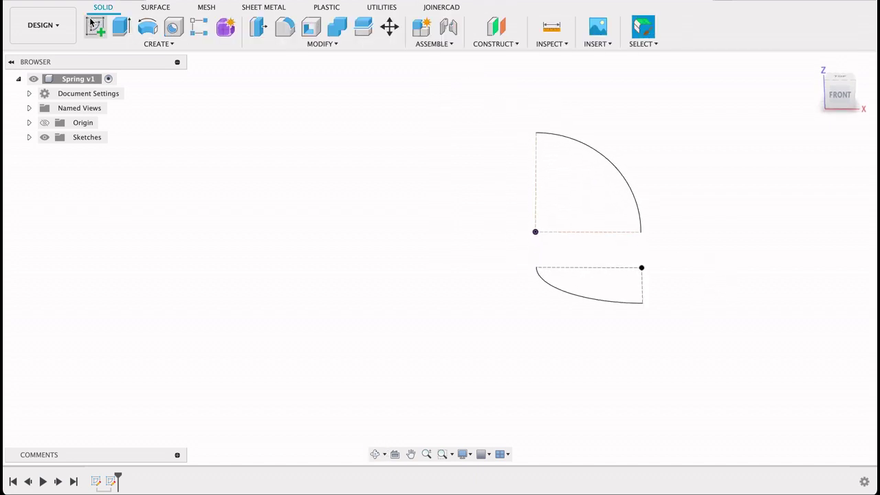
left_click(579, 201)
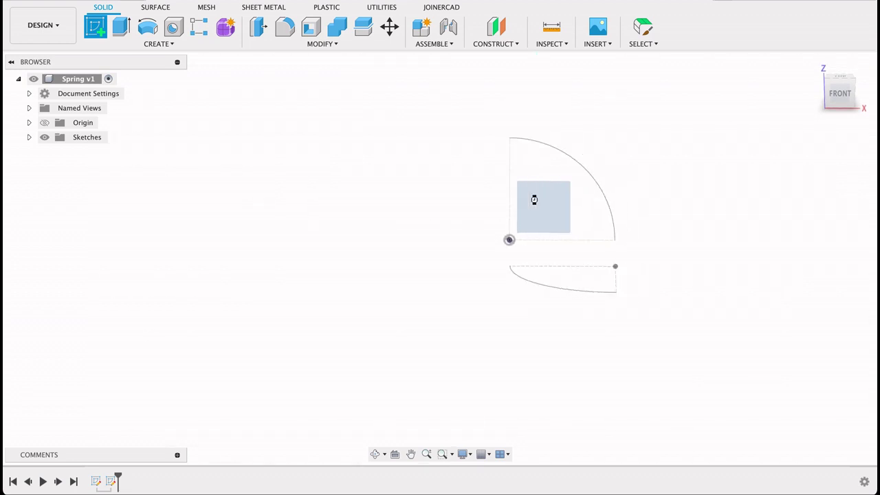
middle_click_drag(605, 204, 603, 210, "shift")
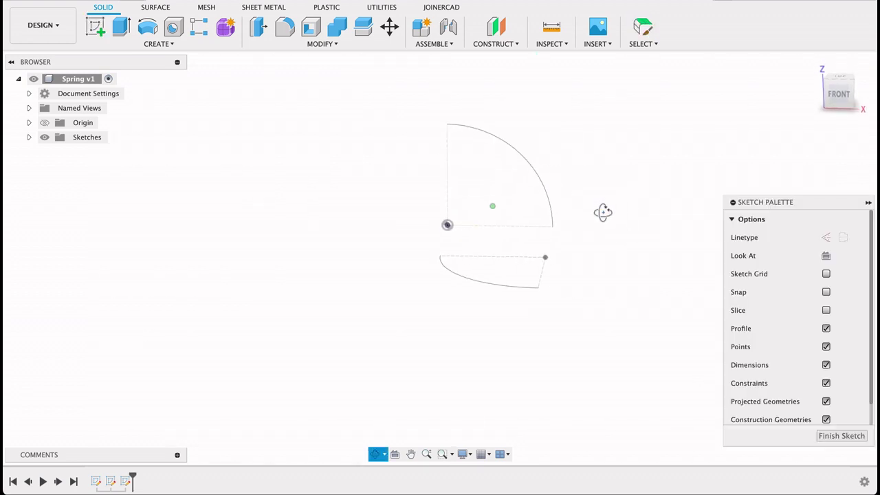
Step: Create an Intersection Curve between the lower and upper arcs
left_click(142, 46)
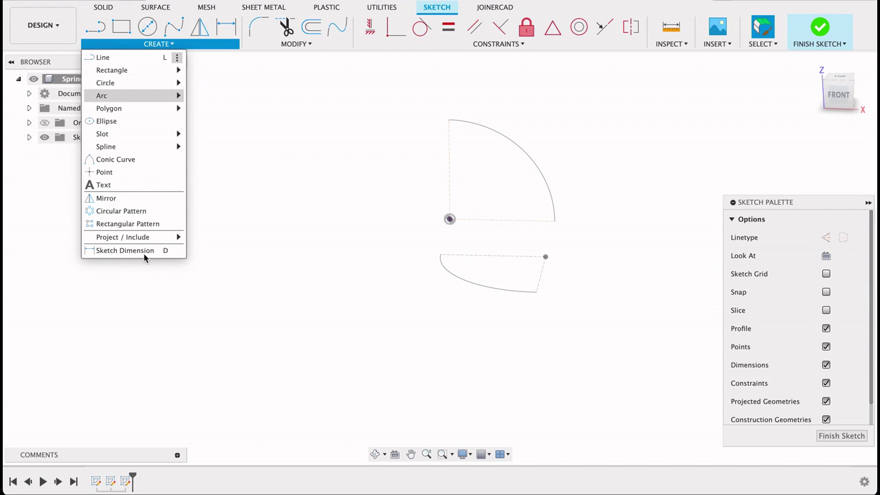
mouse_move(146, 238)
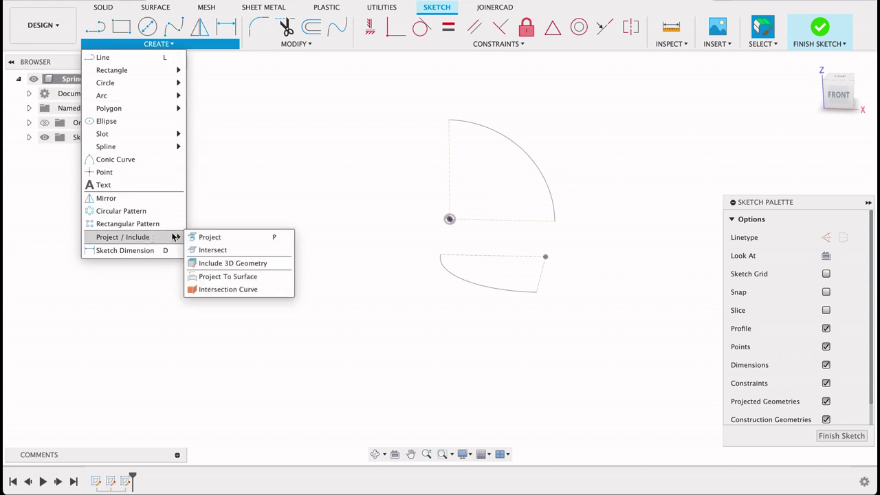
left_click(240, 289)
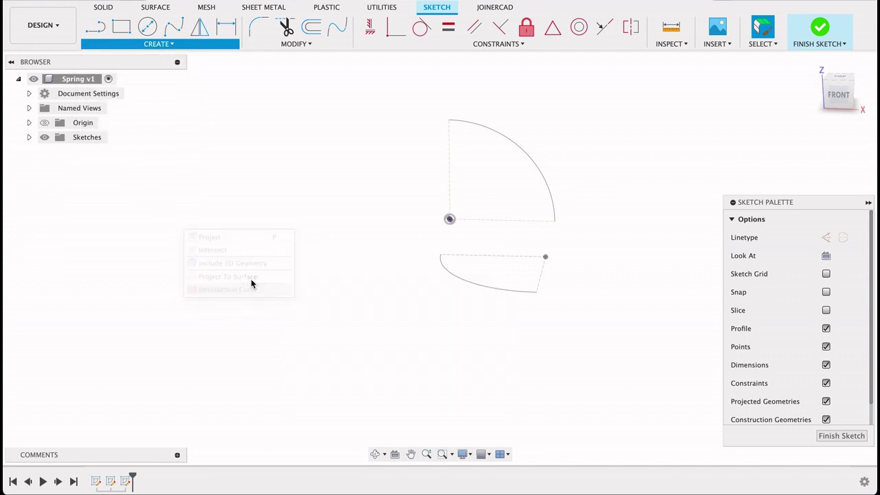
left_click(474, 284)
left_click(547, 187)
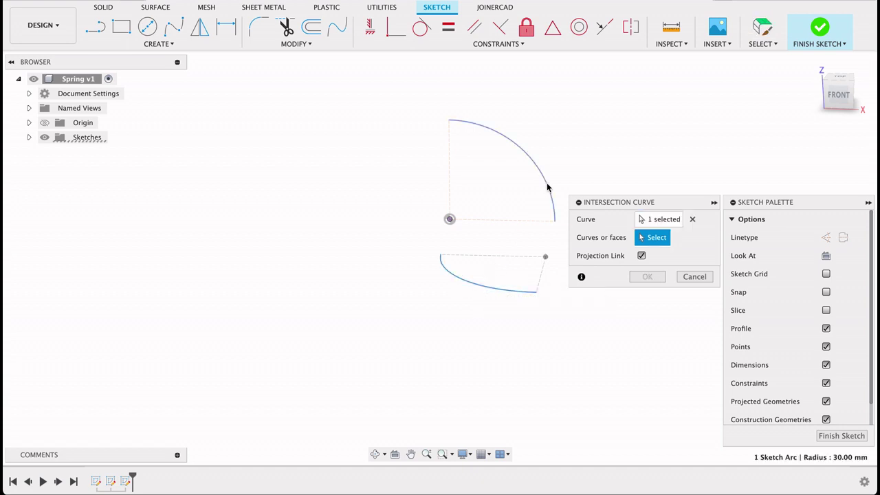
left_click(548, 187)
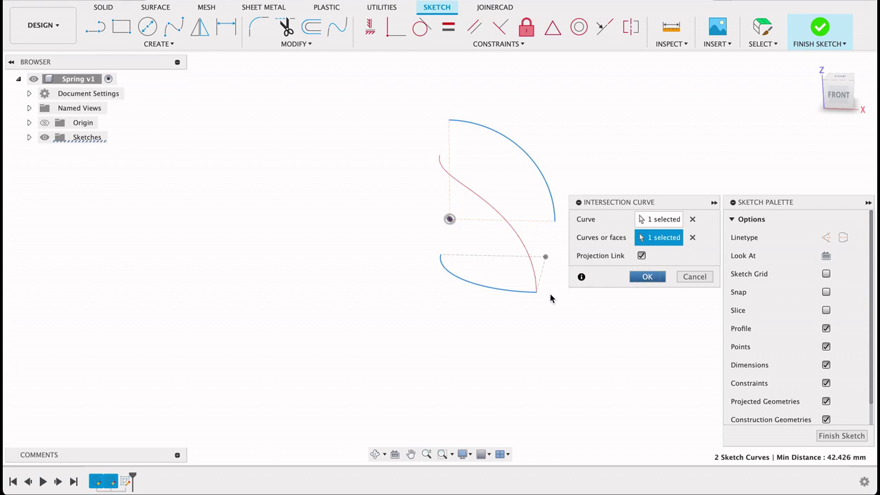
key("Return")
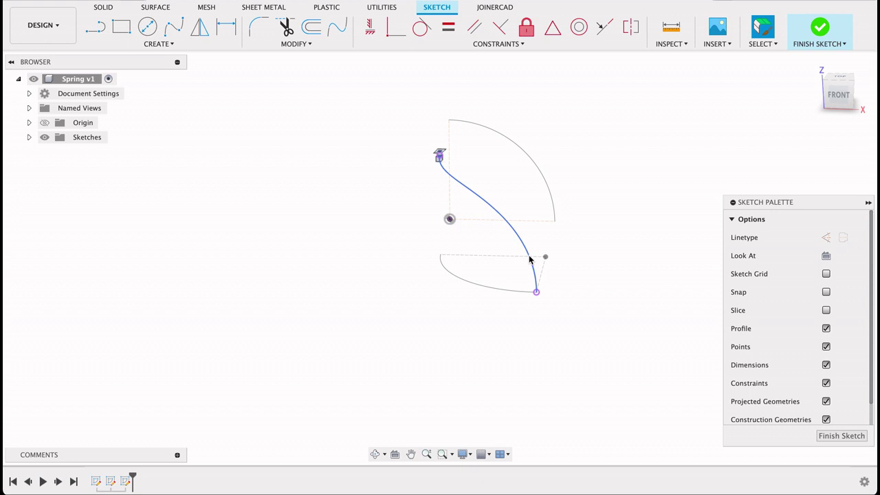
Step: Finish Sketch3, hide Sketch1 and Sketch2, and view the curve from the front
left_click(837, 438)
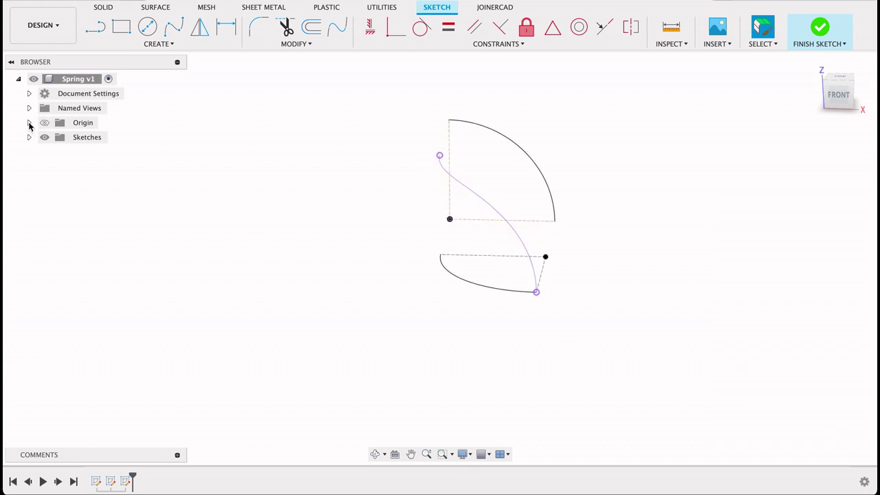
left_click(28, 122)
left_click(29, 122)
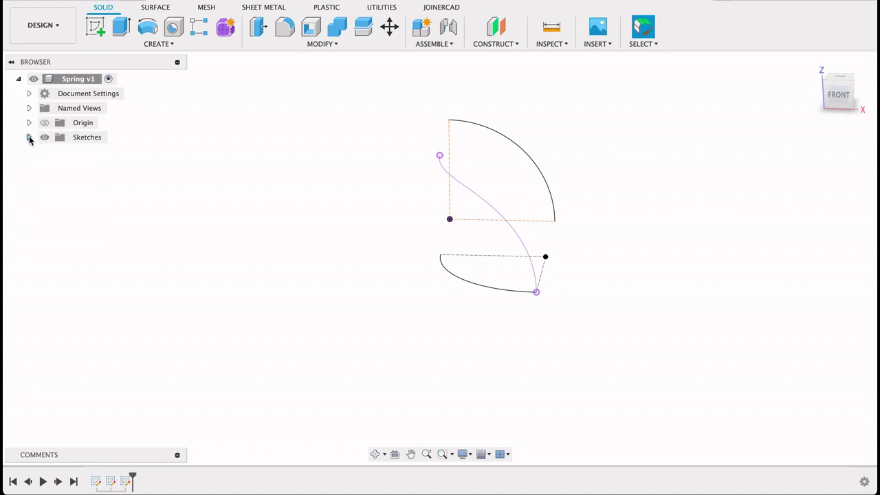
left_click(28, 136)
left_click(56, 167)
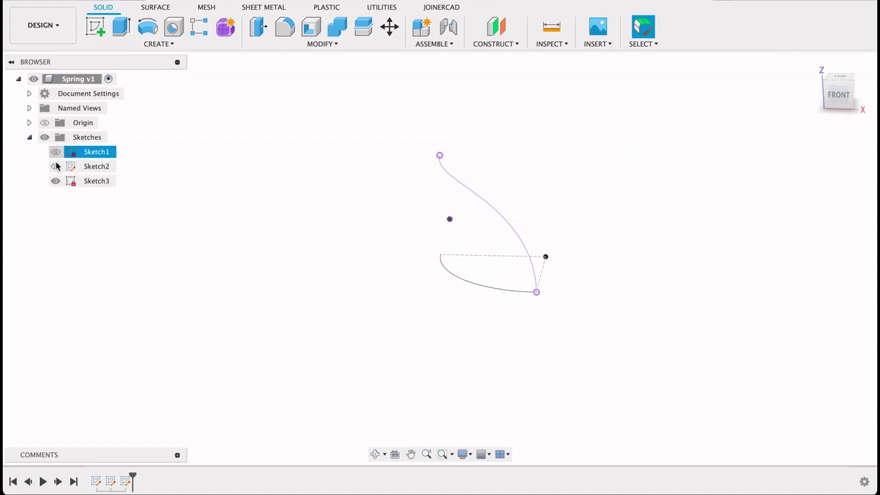
left_click(55, 151)
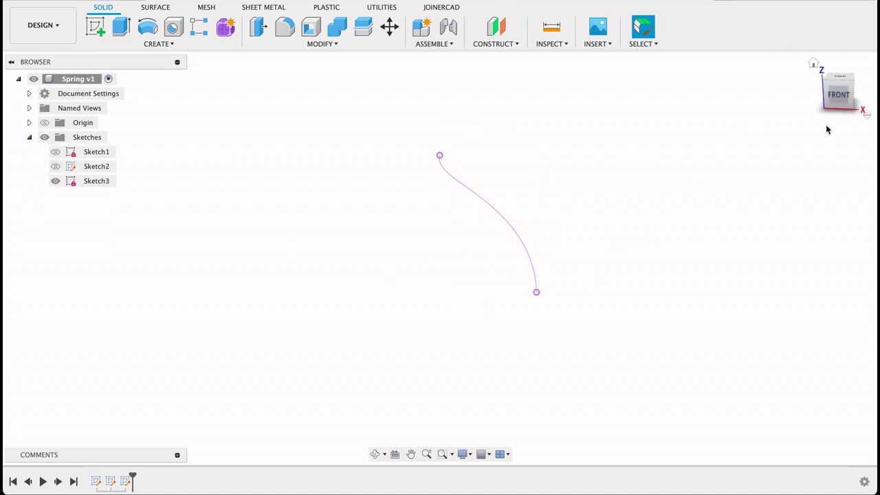
left_click(835, 104)
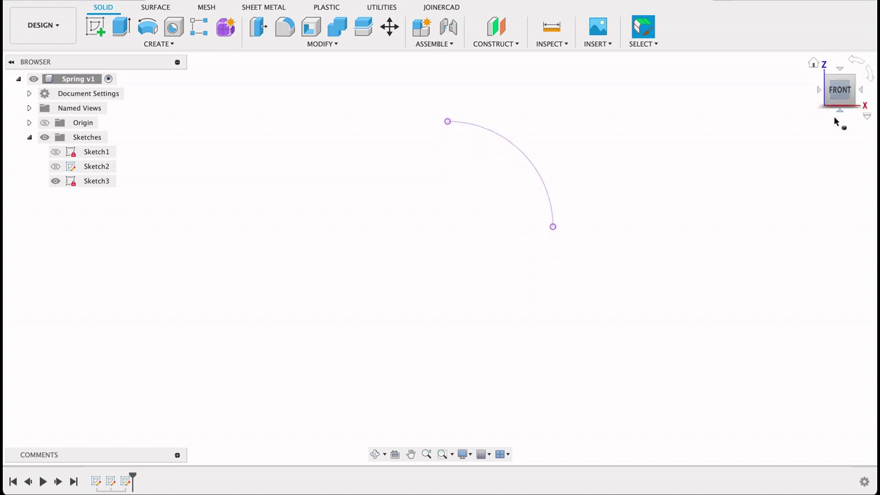
middle_click_drag(722, 117, 719, 134, "shift")
Step: Create an offset plane from the XZ plane extending To Object at the curve's lower endpoint
left_click(493, 29)
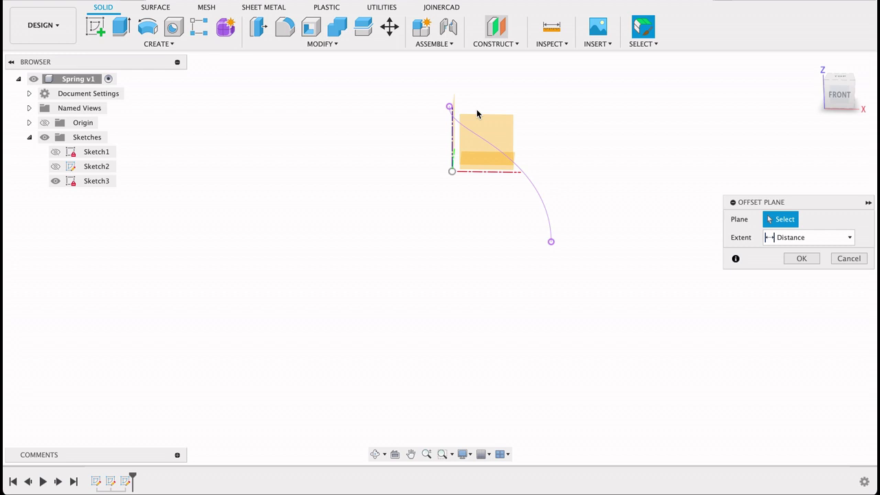
left_click(494, 130)
left_click(495, 130)
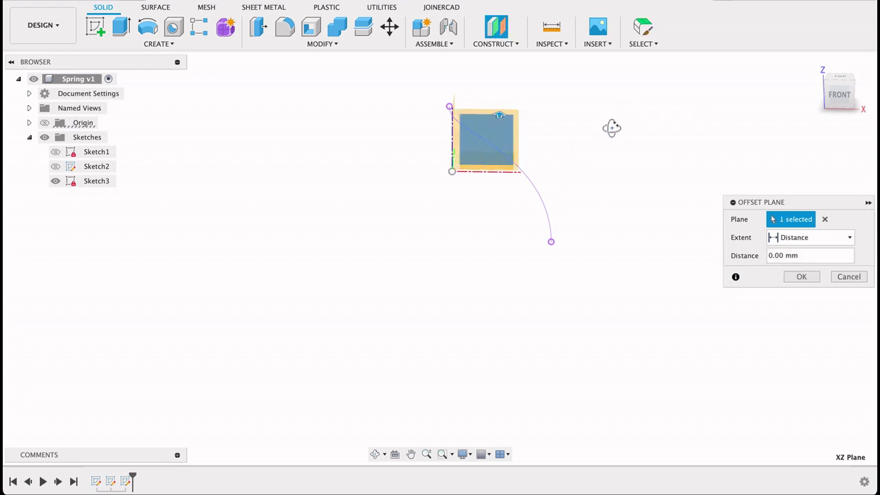
middle_click_drag(611, 134, 603, 147, "shift")
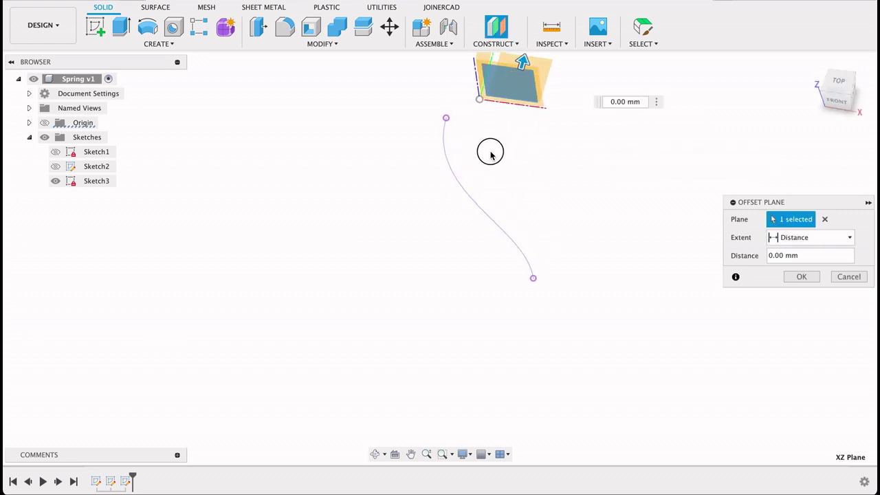
type("-60")
key("Tab")
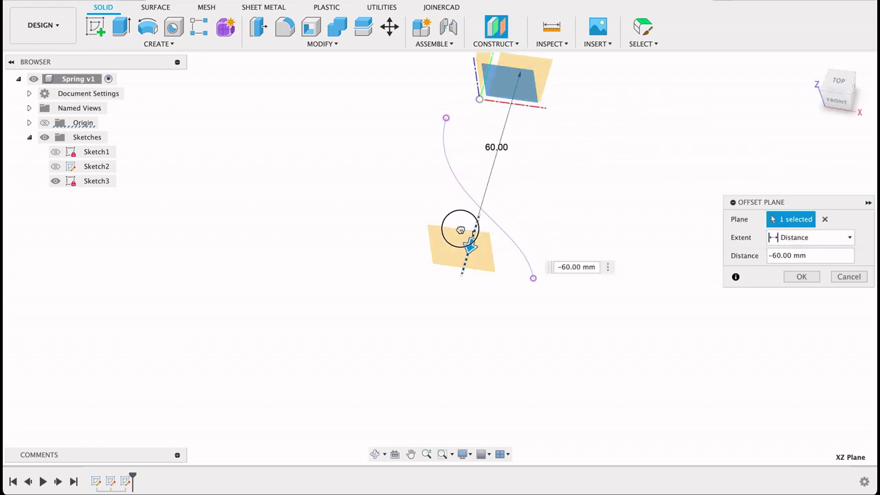
left_click(803, 241)
left_click(798, 265)
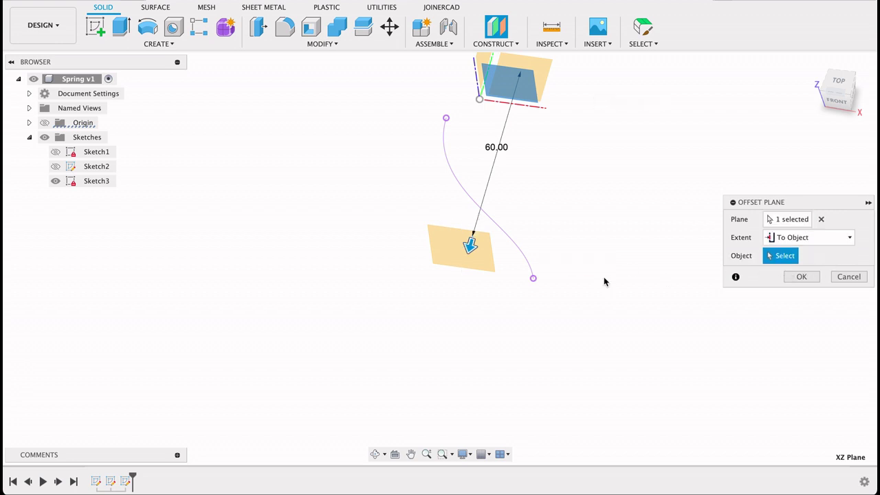
left_click(533, 278)
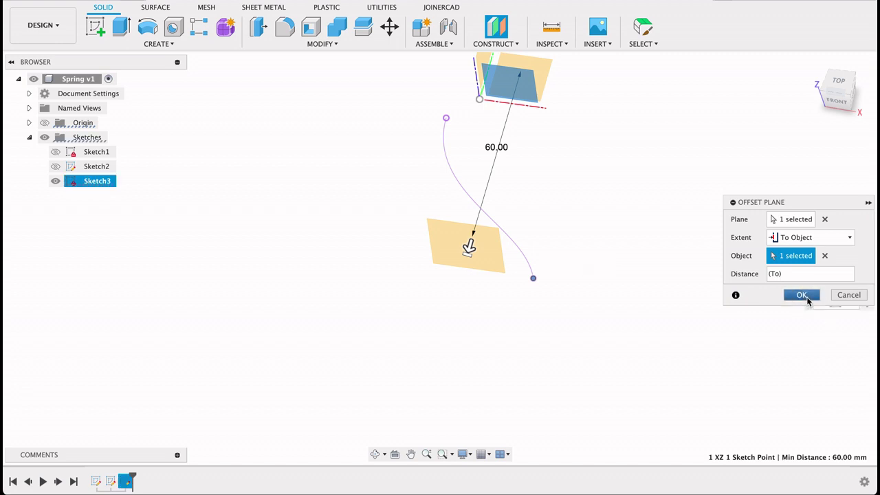
left_click(805, 296)
middle_click_drag(764, 259, 773, 193, "shift")
Step: Create Sketch4 on the chosen plane, drafting and discarding a first circle at the arc centre
left_click(96, 26)
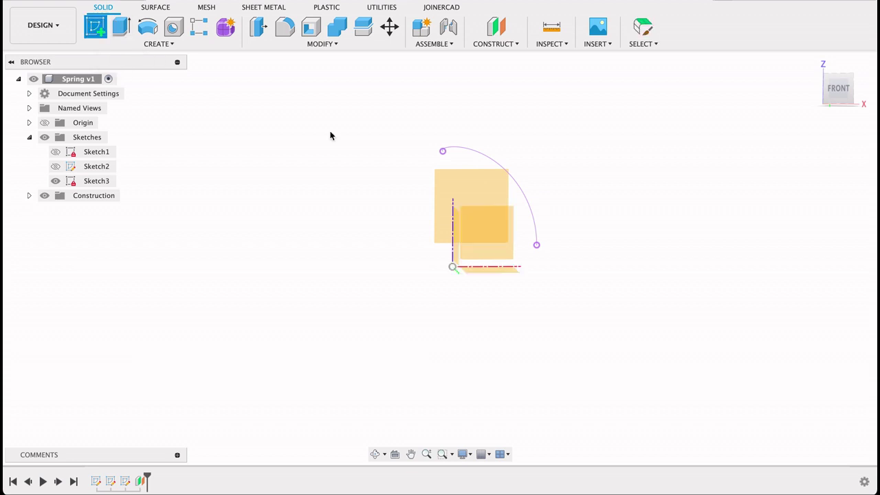
left_click(474, 245)
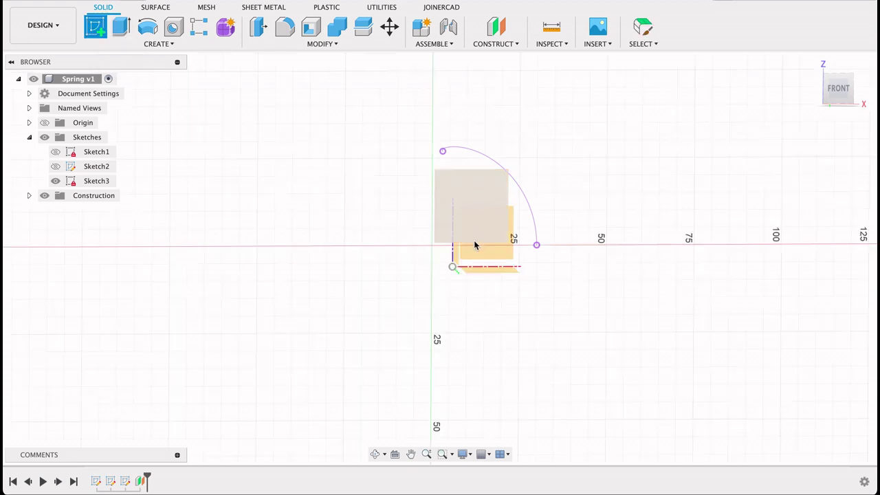
left_click(458, 188)
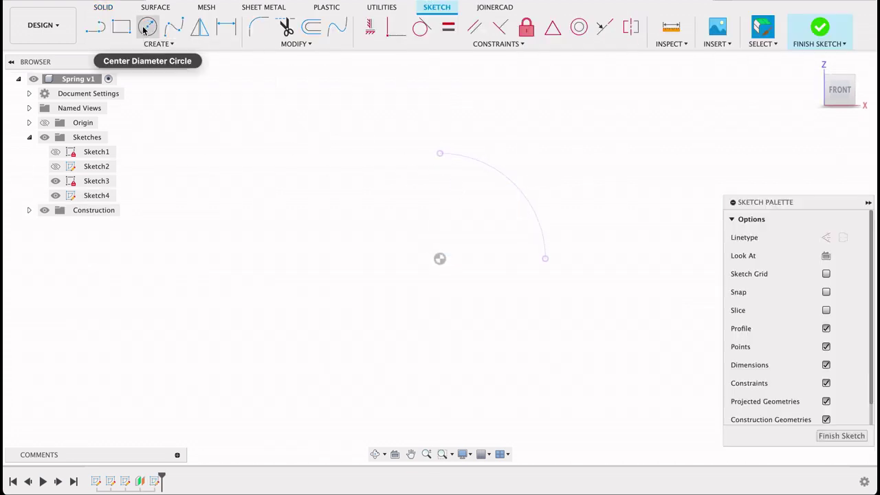
left_click(146, 28)
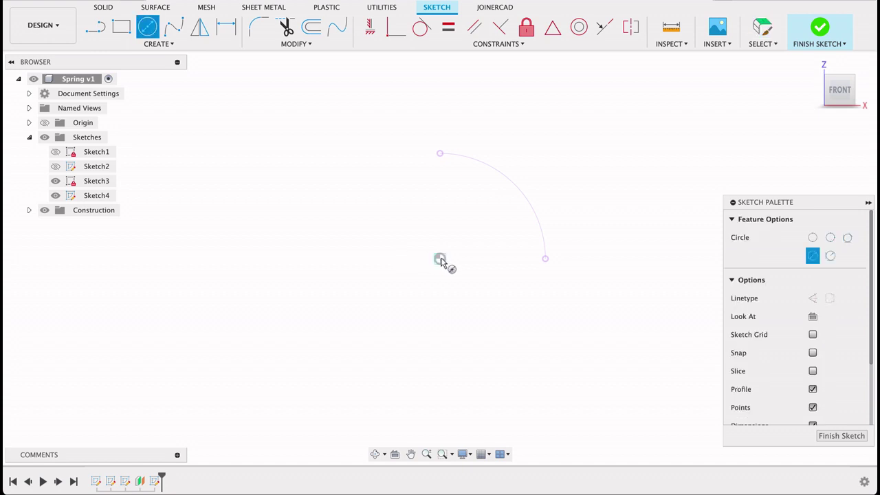
left_click(440, 260)
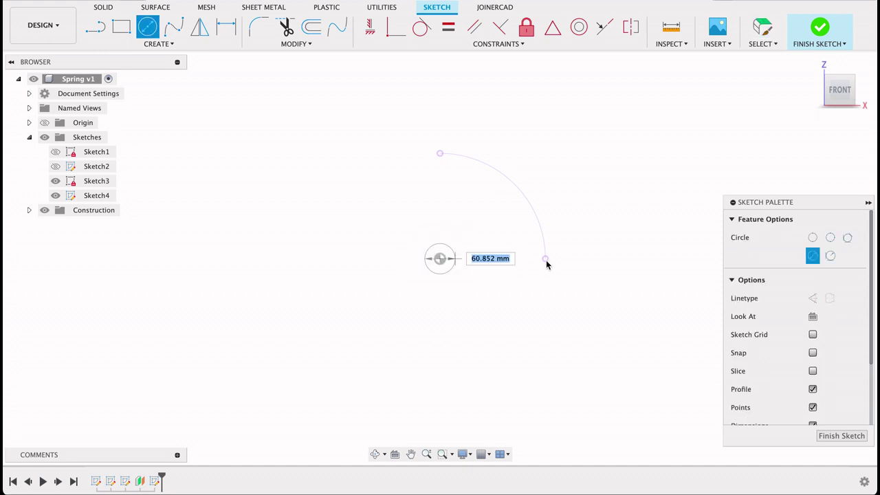
left_click(545, 260)
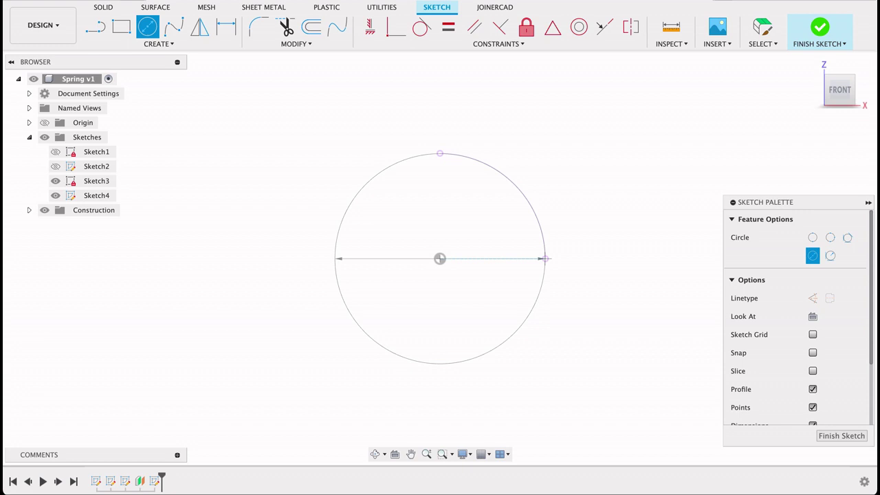
key("Escape")
Step: Project the arc's endpoint and draw a 60 mm circle centred on the arc centre through it
key("p")
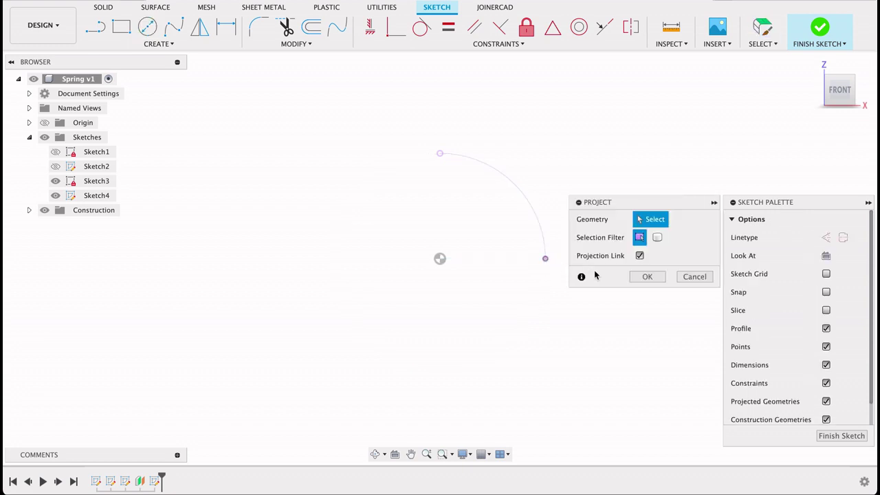
left_click(636, 279)
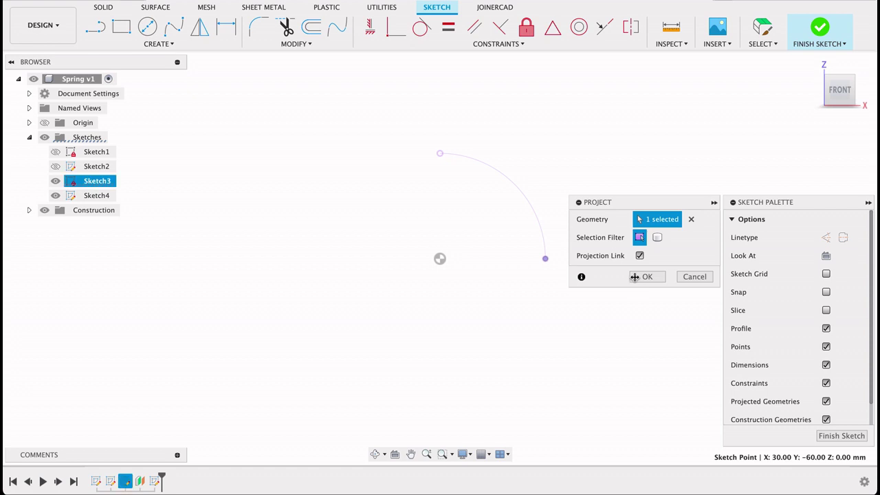
left_click(635, 277)
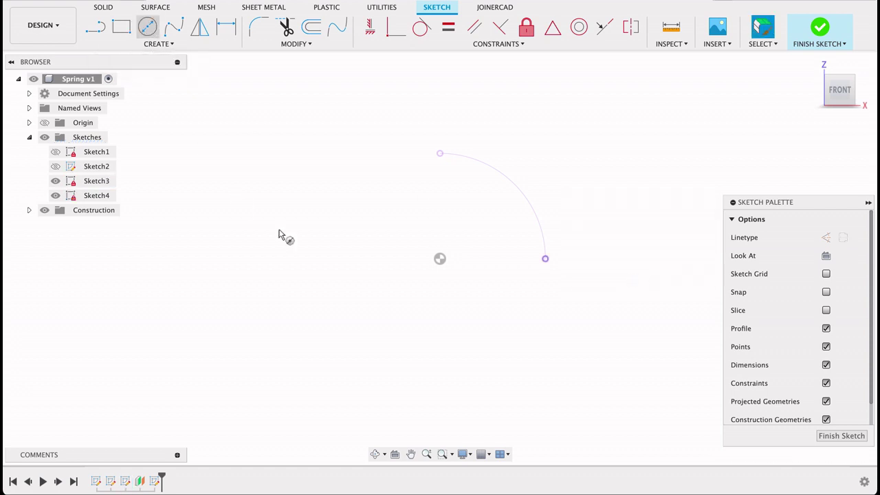
key("c")
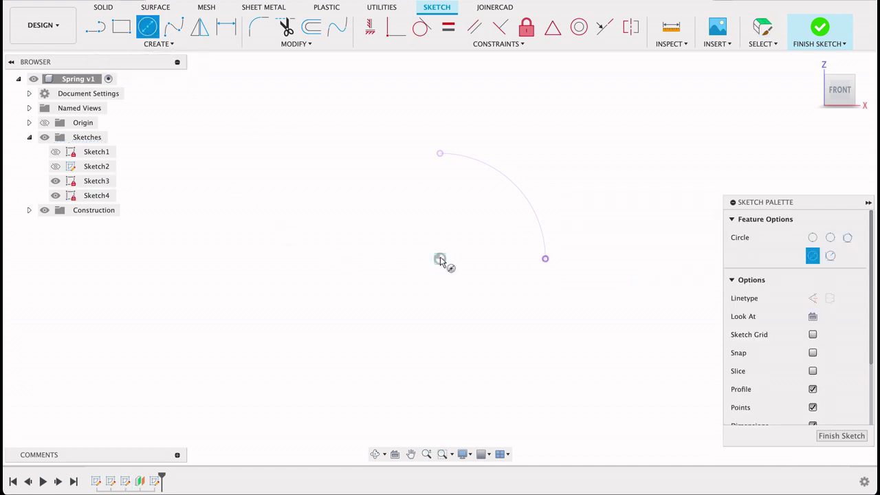
left_click(440, 259)
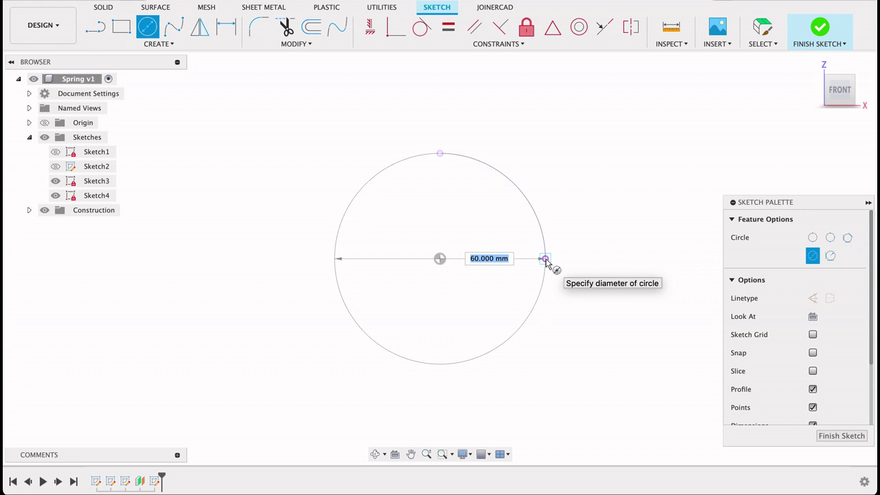
left_click(546, 260)
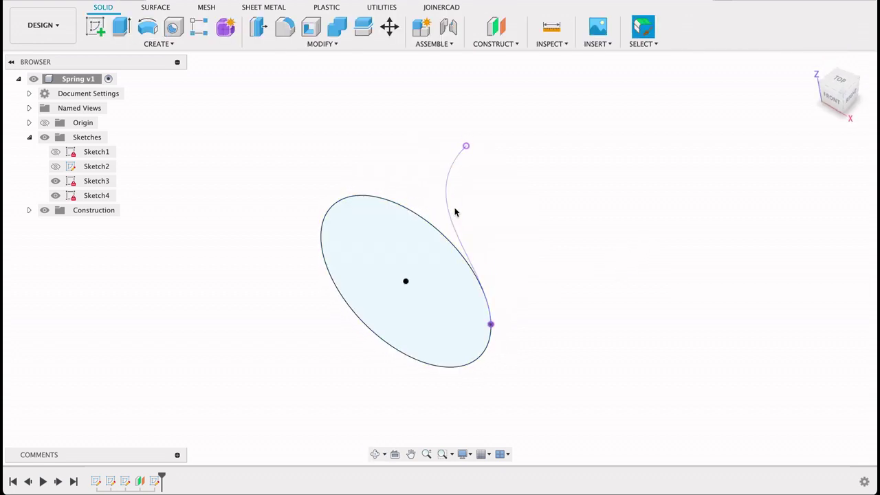
Step: Orbit and zoom out to see the circle in 3D, then bring up the solid Create features list
middle_click_drag(543, 269, 571, 269, "shift")
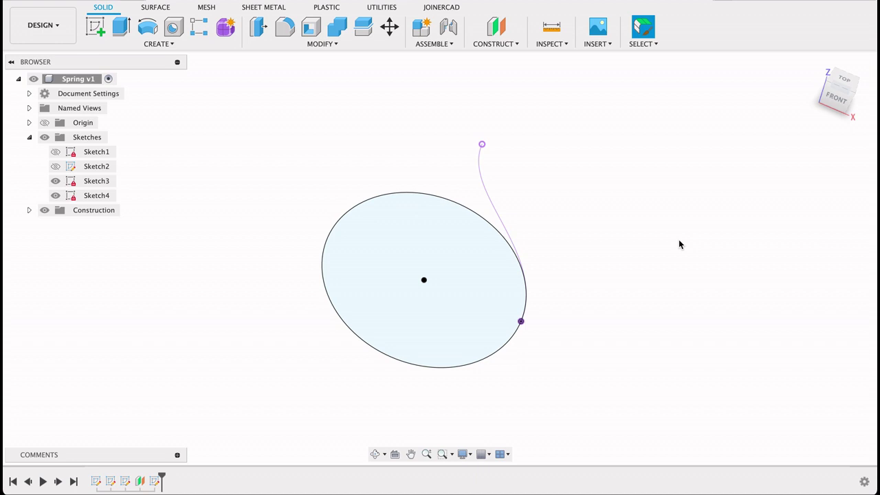
scroll(679, 248, "down", 3)
left_click(157, 44)
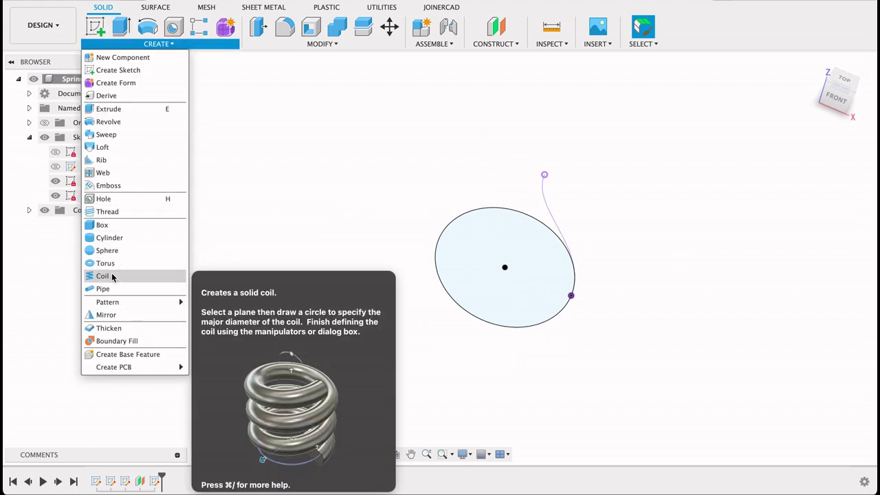
Step: Start a Coil on the circle's plane, centred on the circle, with a 60 mm diameter
left_click(103, 276)
left_click(505, 268)
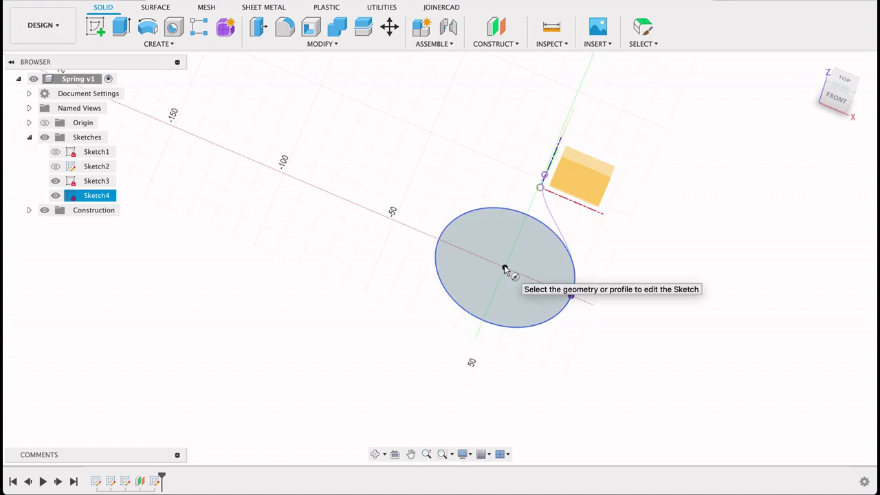
left_click(504, 269)
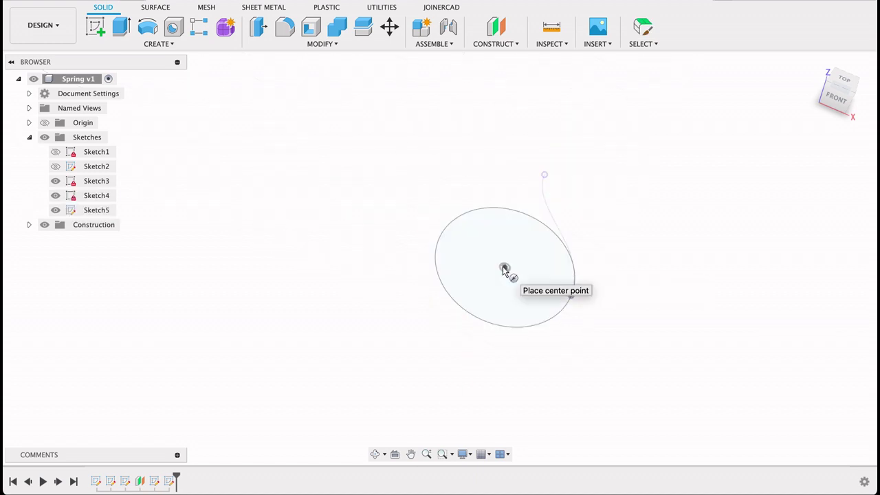
left_click(504, 269)
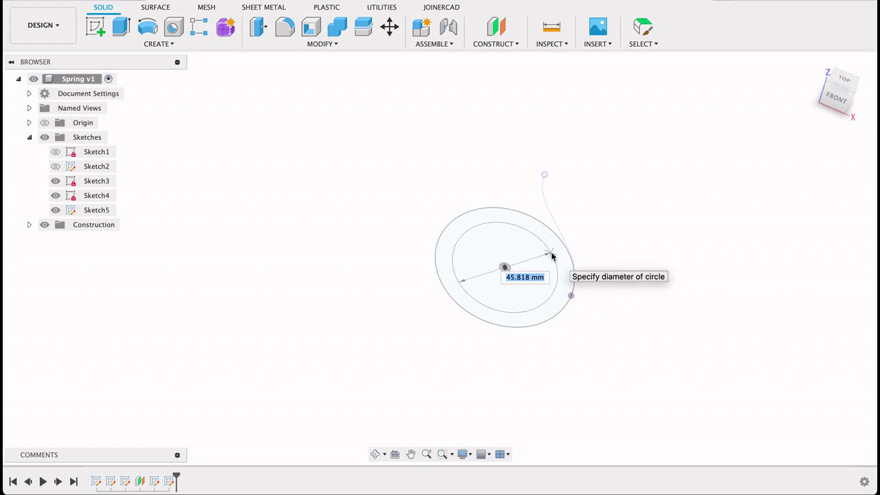
type("60")
key("Tab")
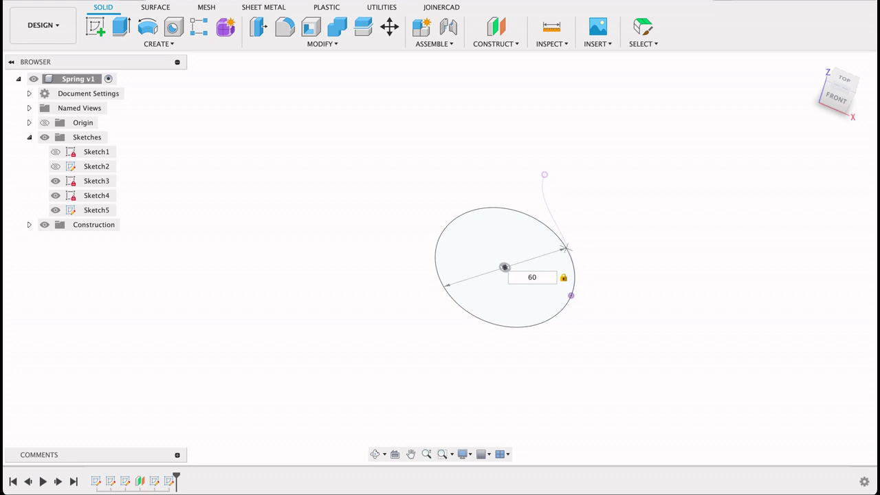
key("Return")
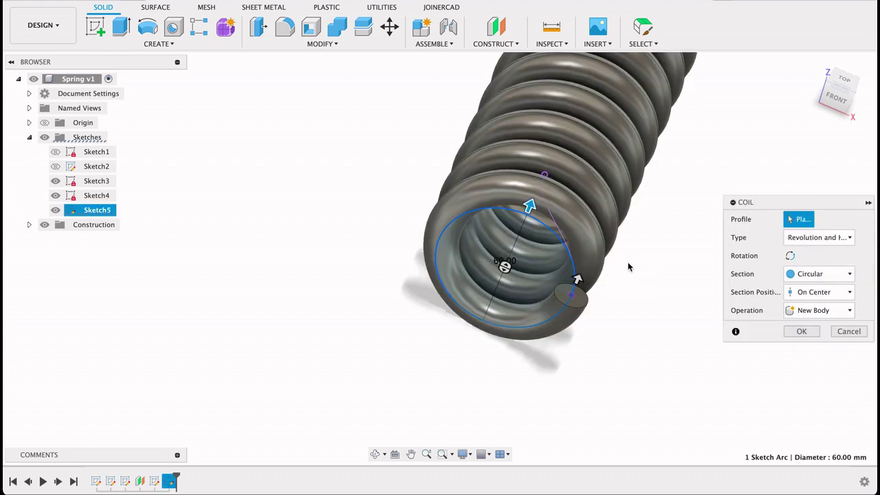
Step: Create the coil: 60 mm diameter, 25 revolutions, -150 mm height, 5 mm section, reversed winding
scroll(644, 236, "down", 5)
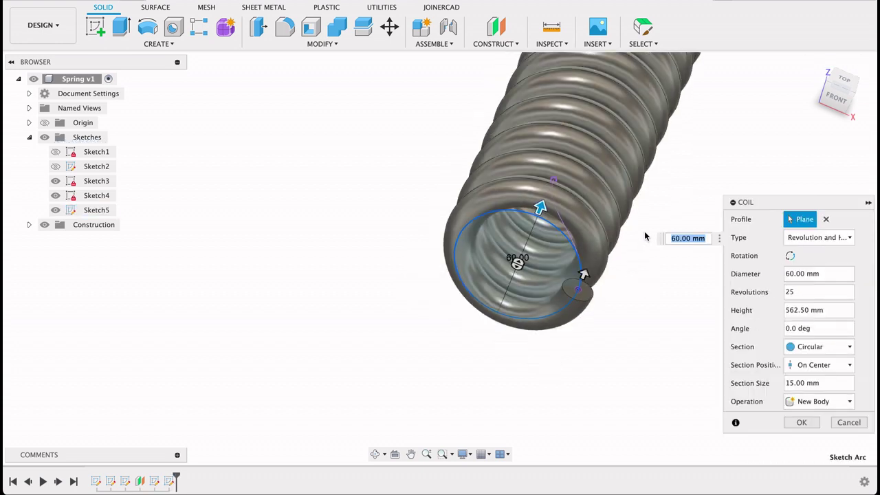
scroll(644, 235, "down", 2)
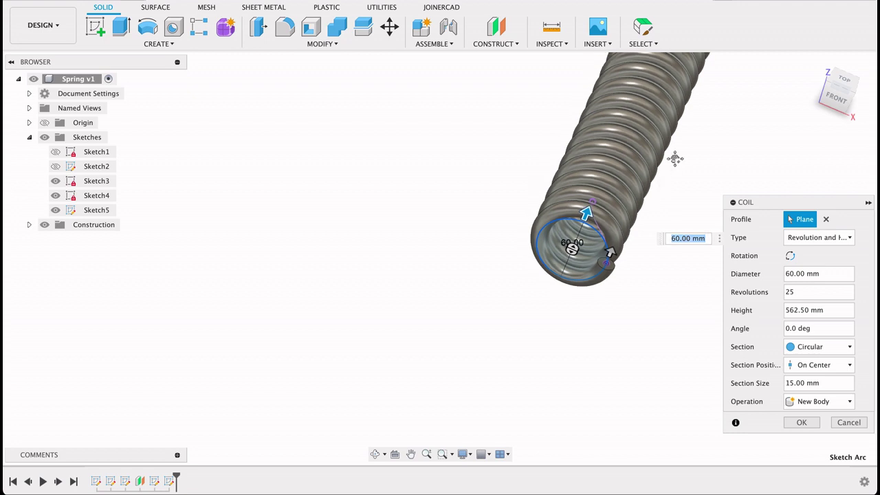
middle_click_drag(625, 191, 573, 233)
middle_click_drag(796, 316, 792, 313)
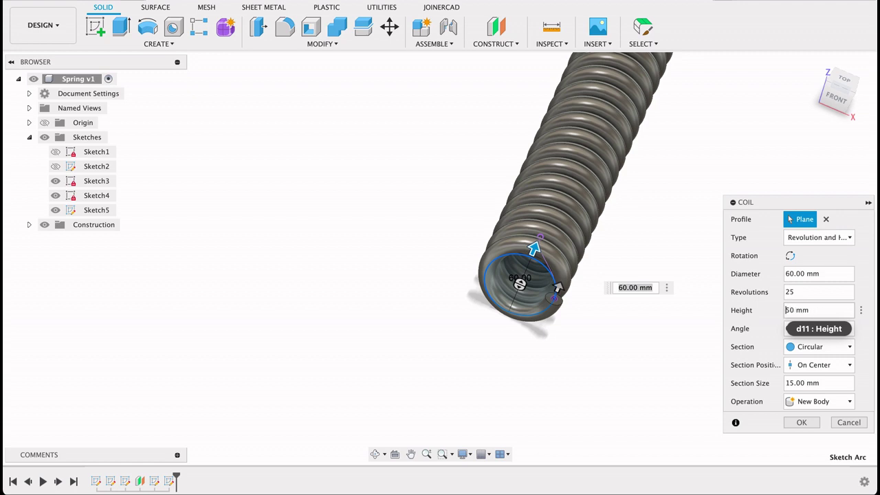
type("-15")
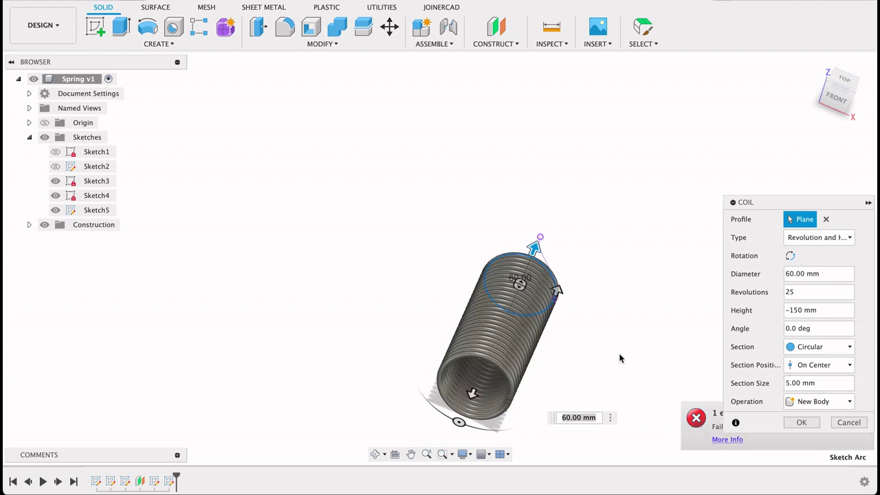
scroll(550, 355, "up", 4)
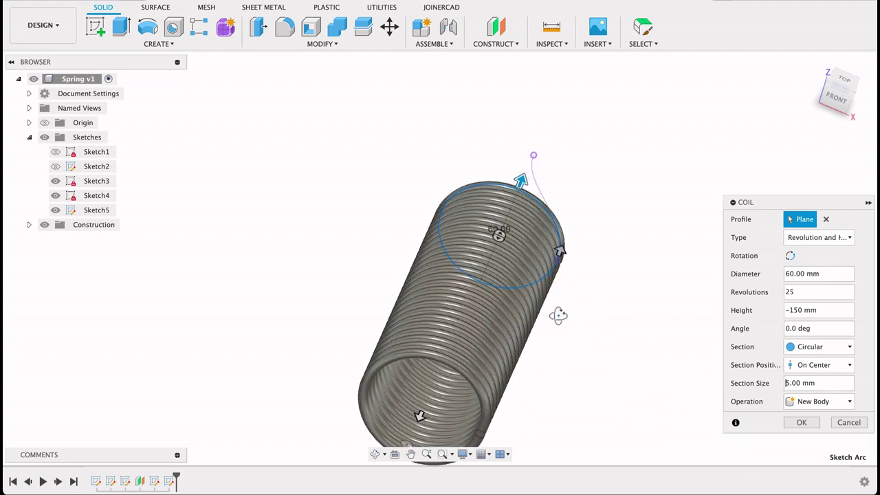
middle_click_drag(558, 315, 513, 334, "shift")
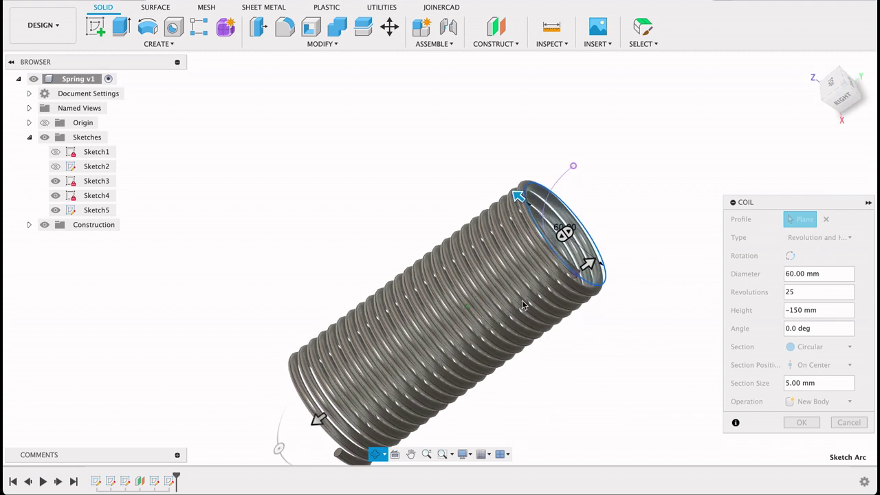
scroll(533, 250, "up", 5)
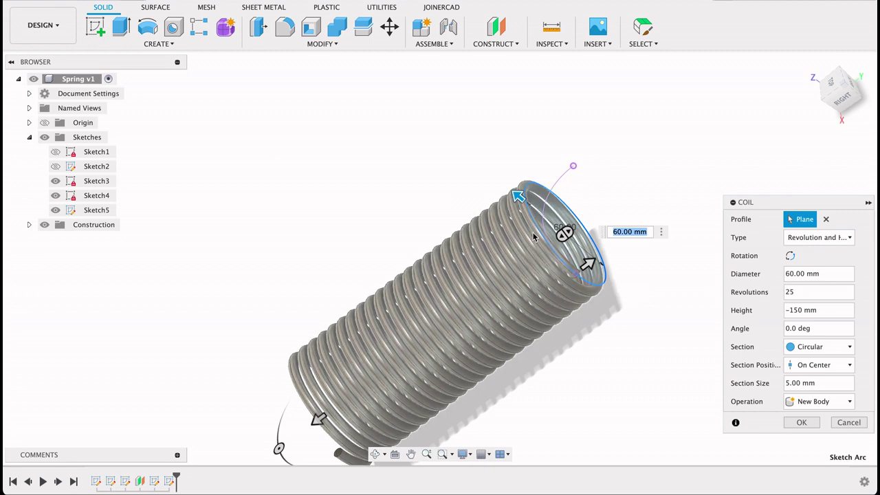
scroll(533, 250, "up", 1)
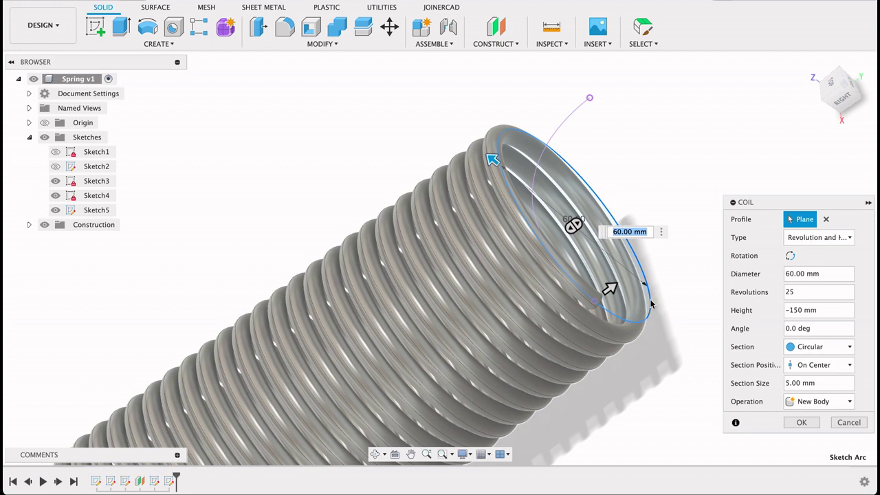
left_click(791, 256)
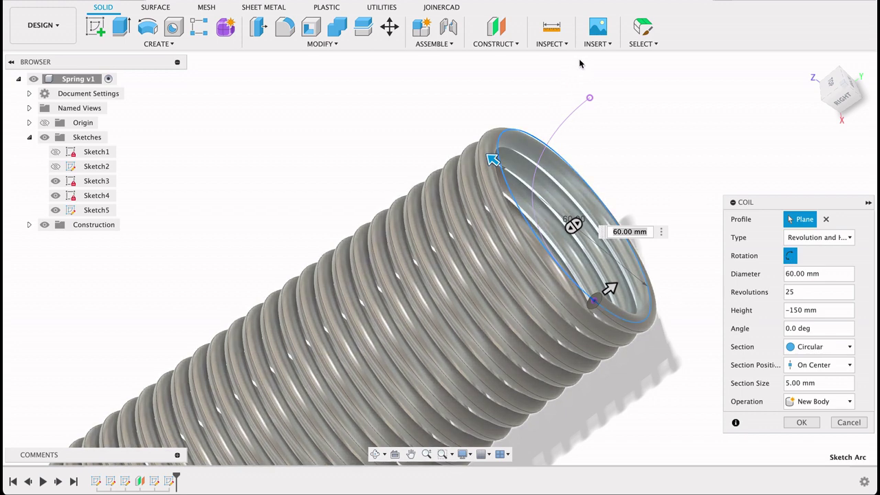
left_click(801, 423)
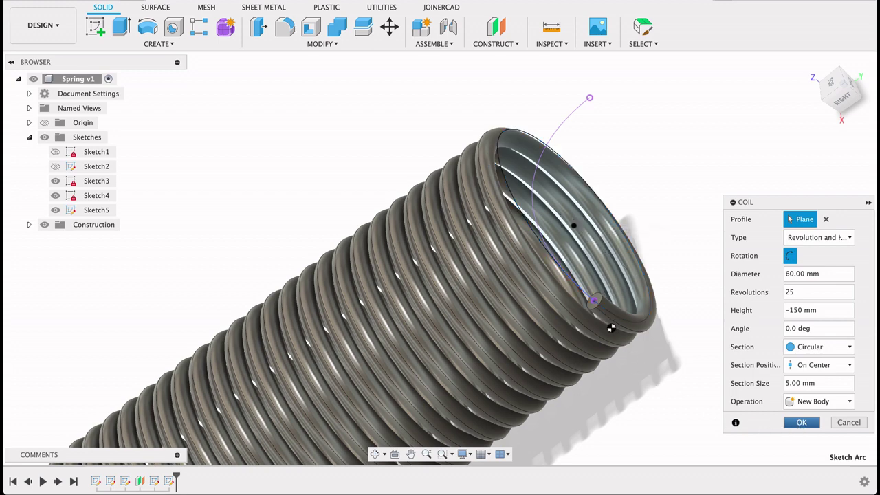
Step: Orbit around the new coil, then view it straight from the right side
scroll(594, 309, "up", 6)
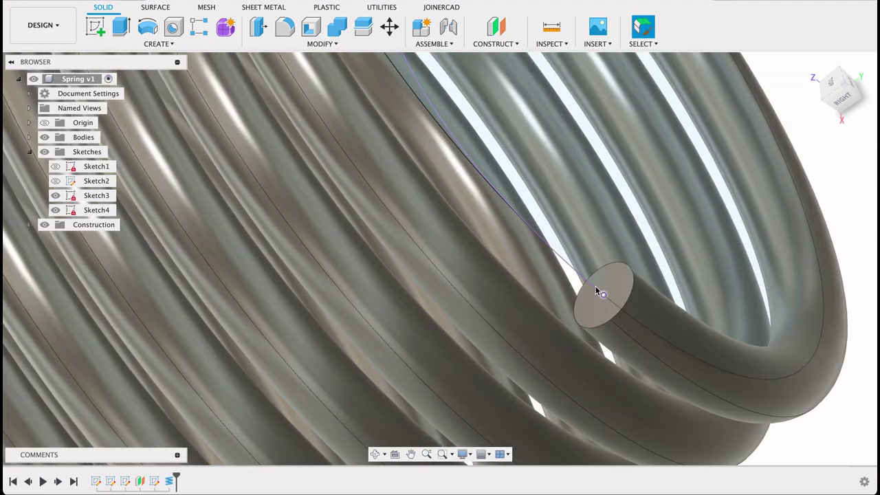
scroll(601, 293, "down", 8)
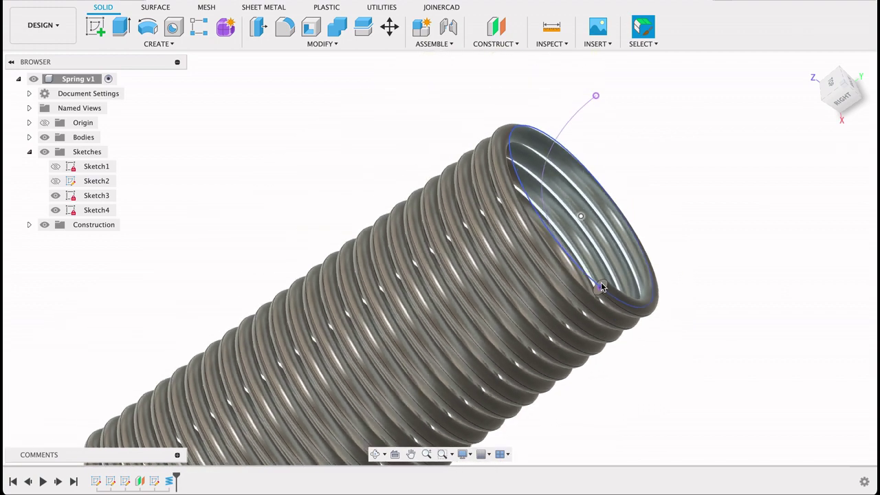
scroll(602, 287, "down", 3)
middle_click_drag(674, 293, 767, 148, "shift")
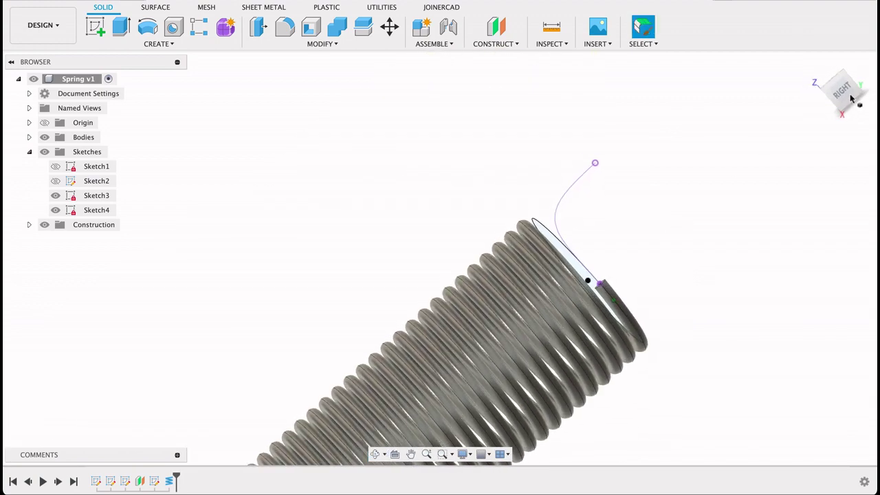
left_click(841, 92)
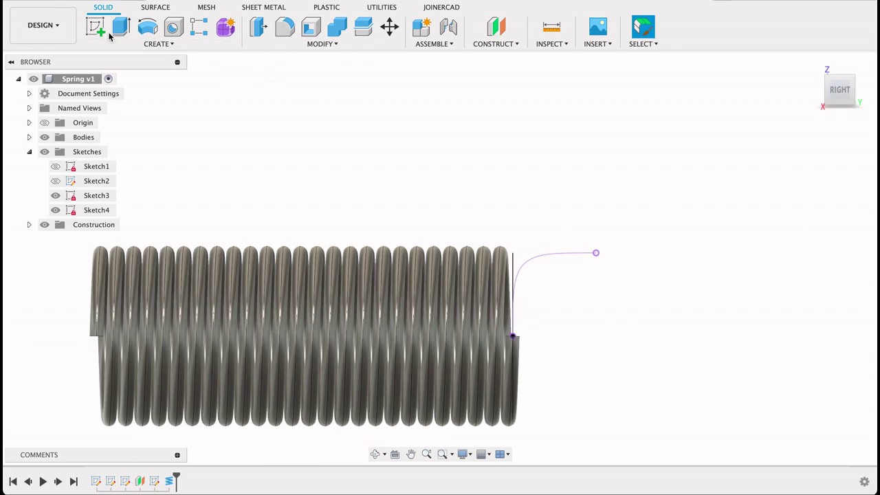
Step: Start Sketch6 on the side plane and project the hook curve's end point (Y -30 mm, Z 30 mm)
left_click(97, 29)
mouse_move(641, 346)
middle_mouse_down("shift")
mouse_move(579, 330)
mouse_move(530, 299)
mouse_move(486, 214)
middle_mouse_up("shift")
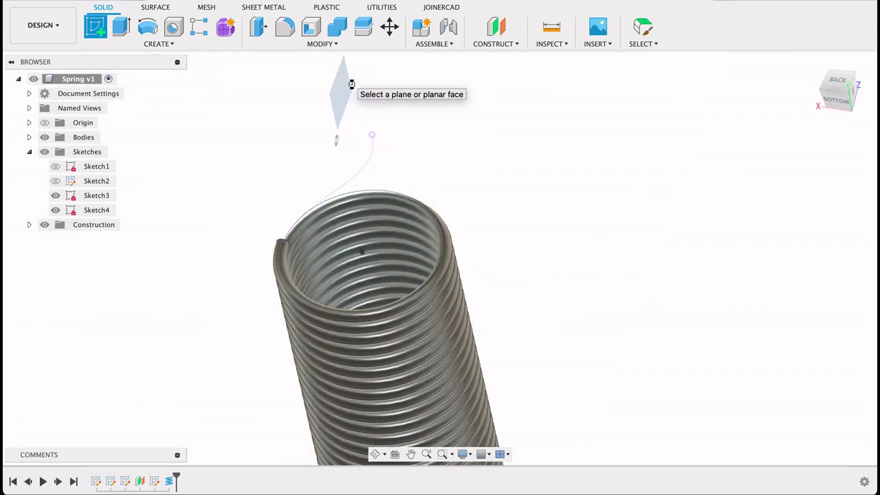
left_click(351, 84)
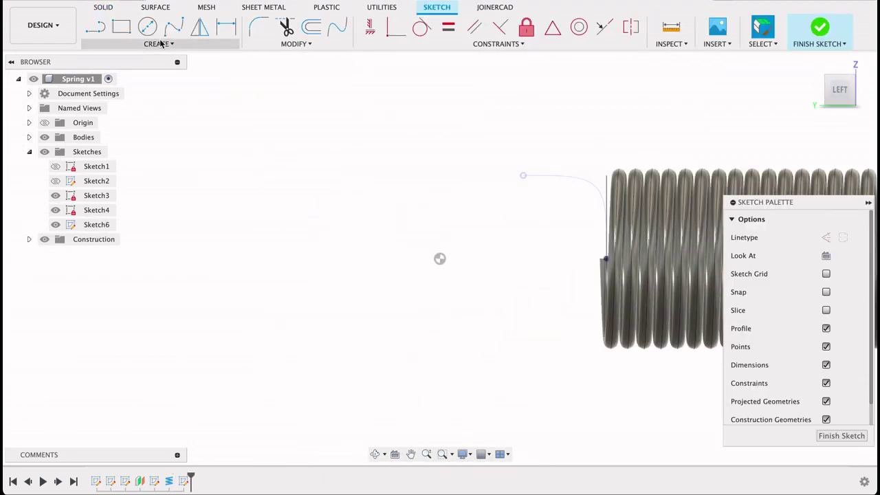
left_click(148, 43)
mouse_move(125, 104)
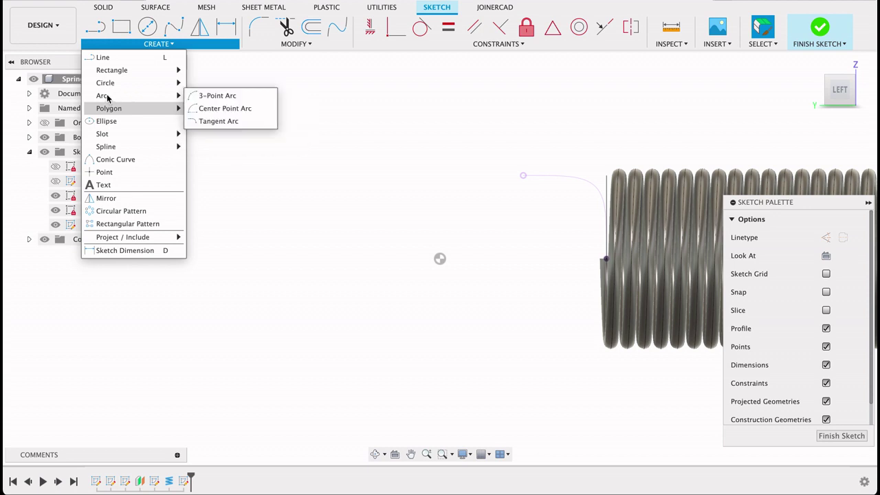
left_click(206, 108)
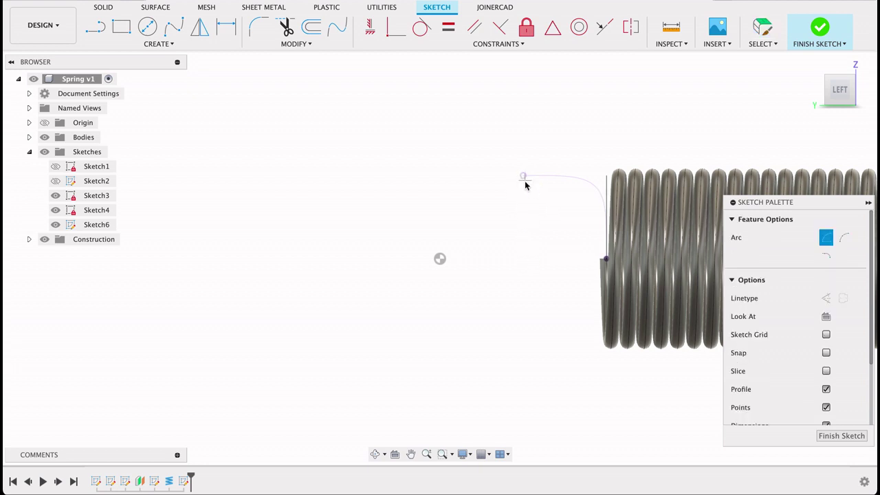
key("p")
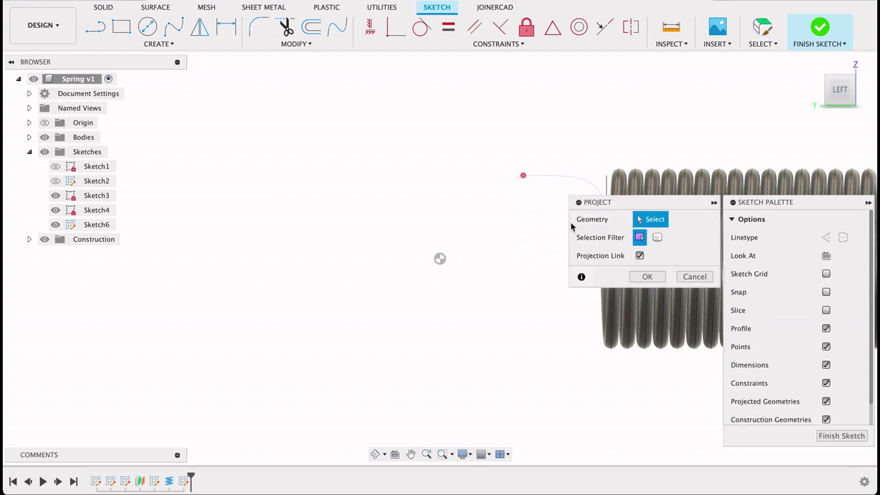
left_click(647, 278)
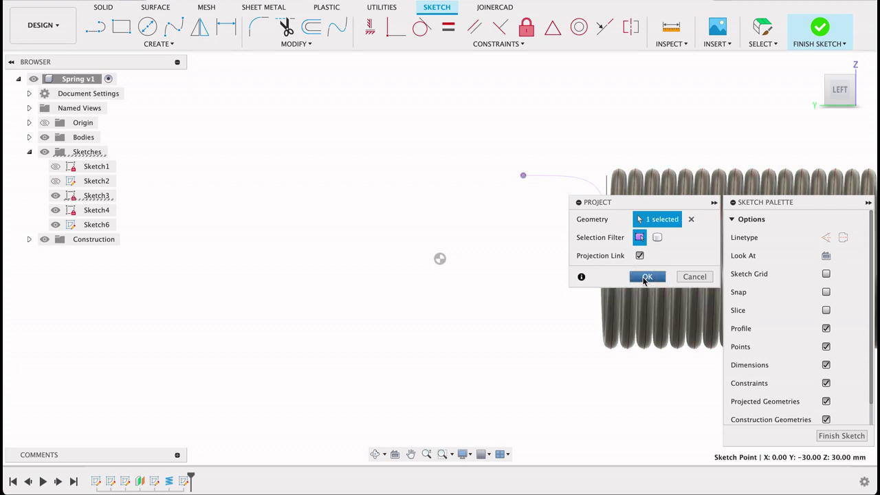
left_click(171, 42)
Step: Draw a center-point arc starting at the projected end point and curling down toward the coil
mouse_move(163, 101)
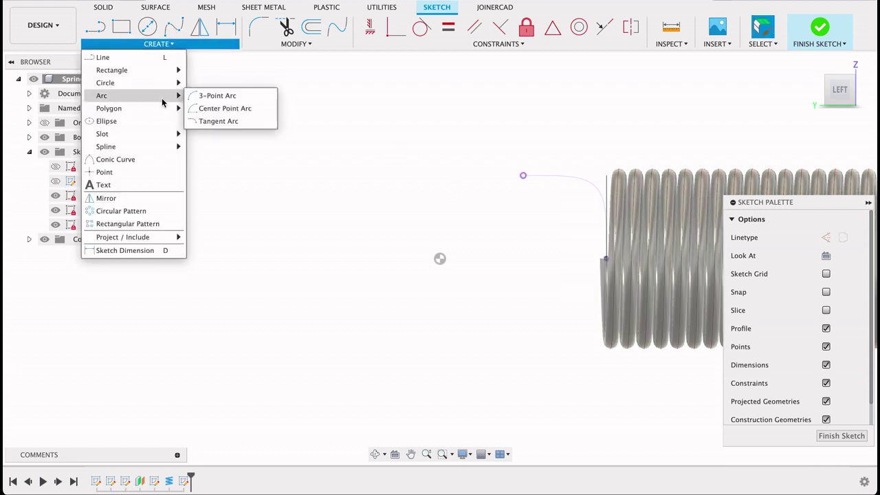
left_click(220, 110)
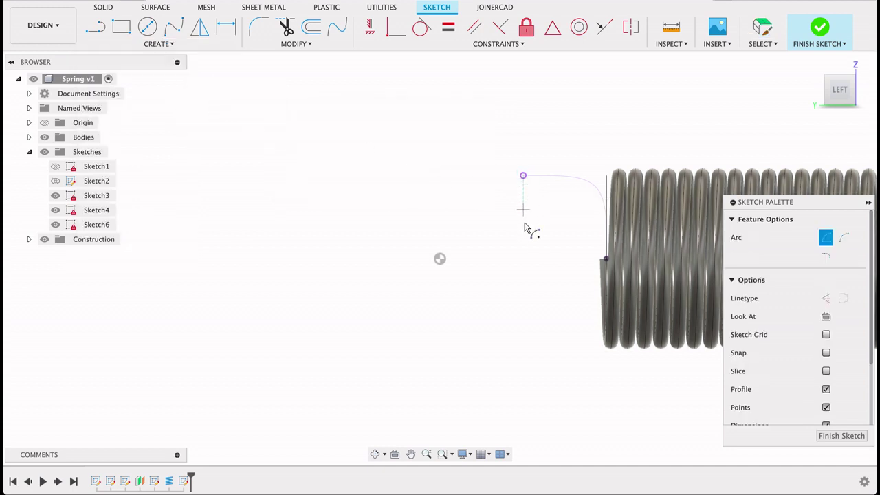
left_click(523, 259)
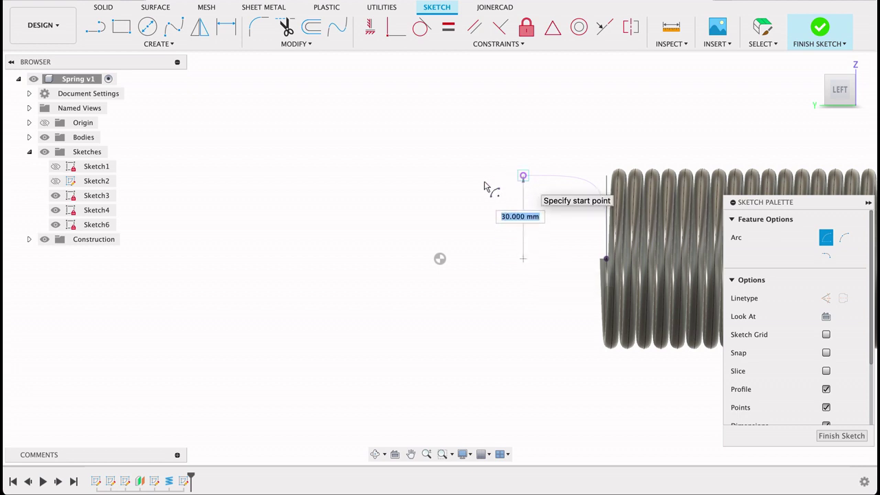
left_click(446, 211)
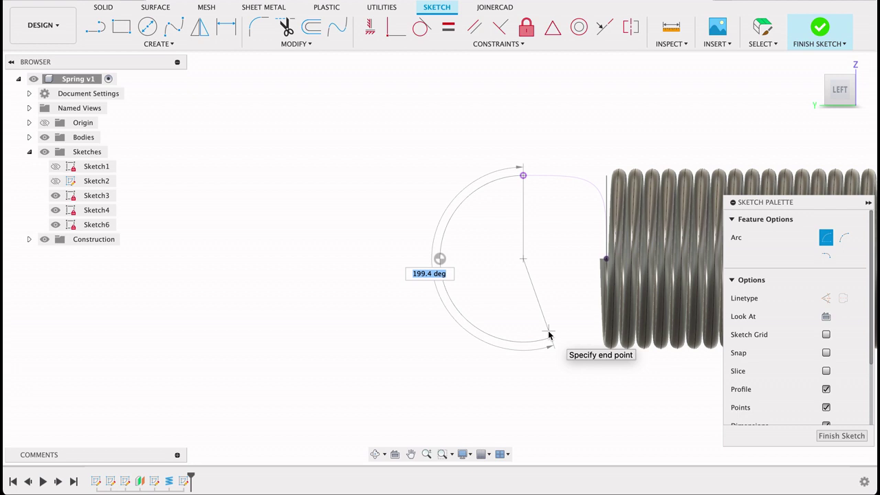
left_click(550, 336)
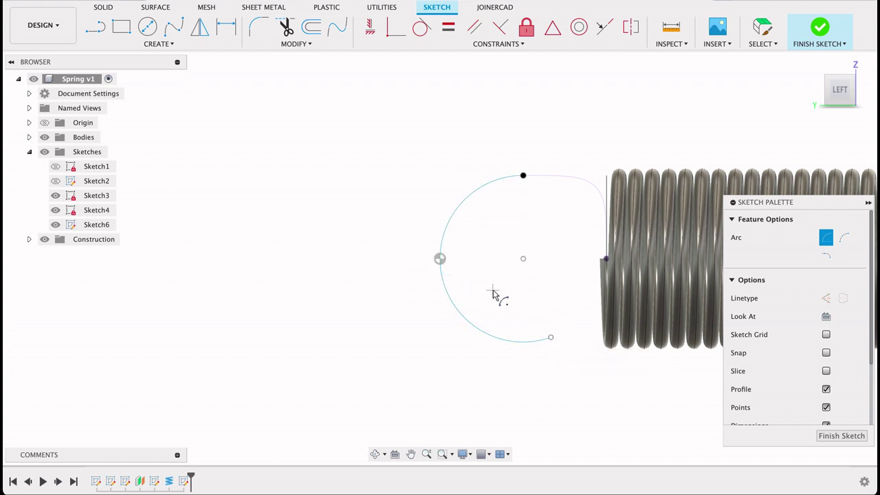
Step: Dimension the arc's radius to 30 mm and finish the sketch
key("d")
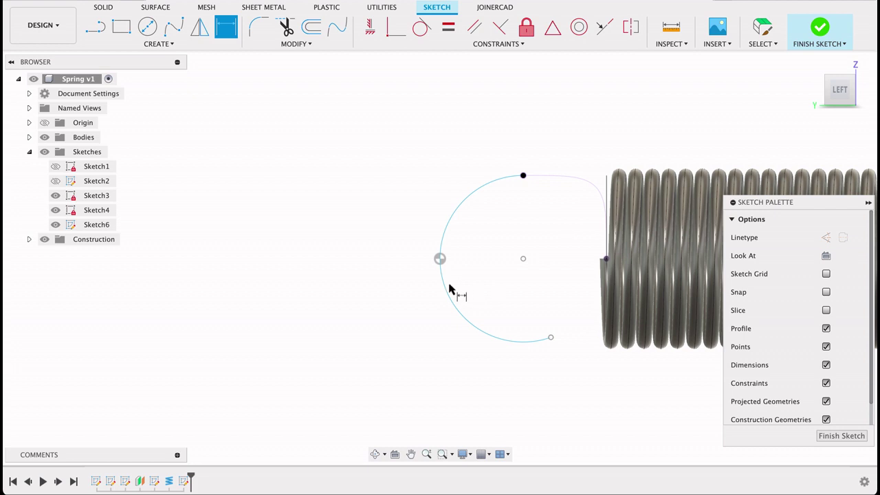
left_click(450, 289)
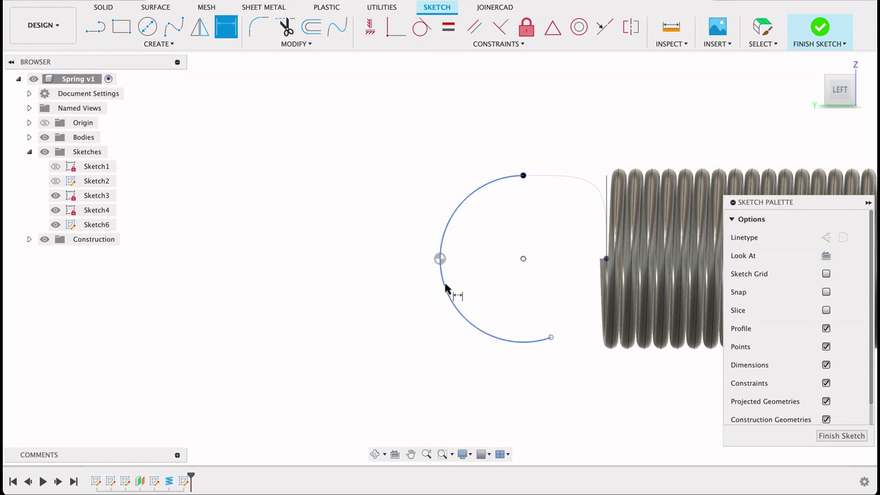
left_click(375, 267)
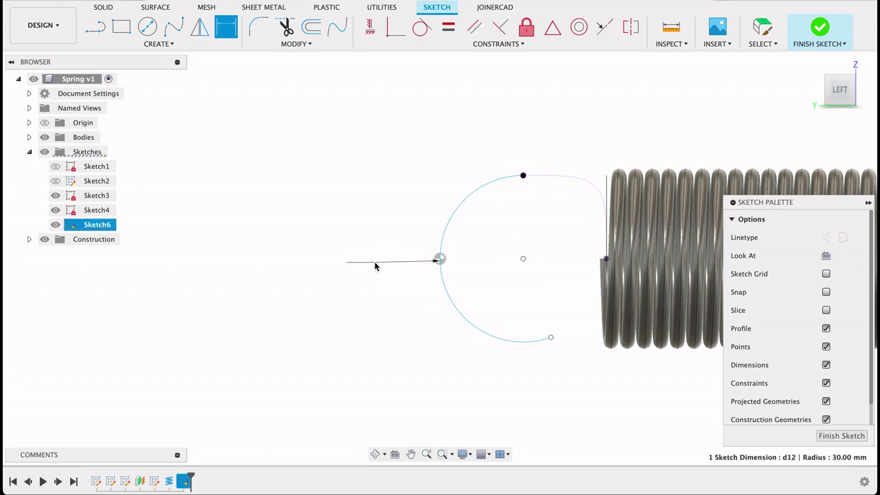
key("Return")
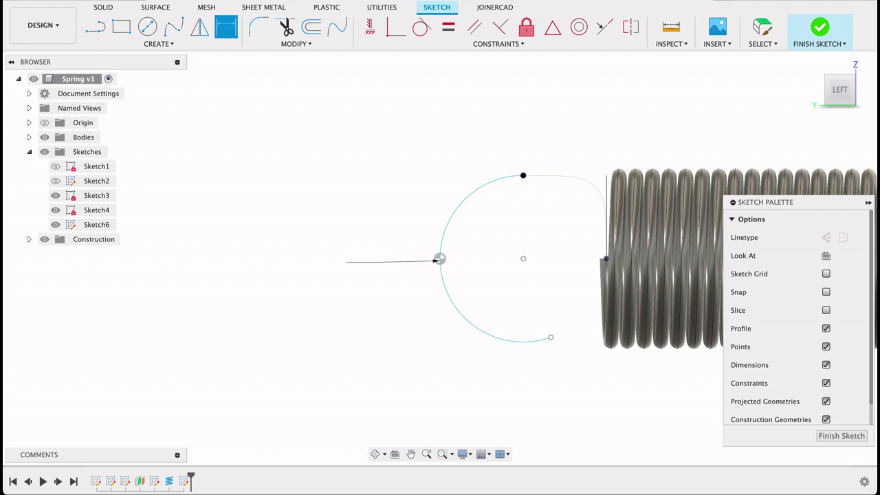
left_click(850, 441)
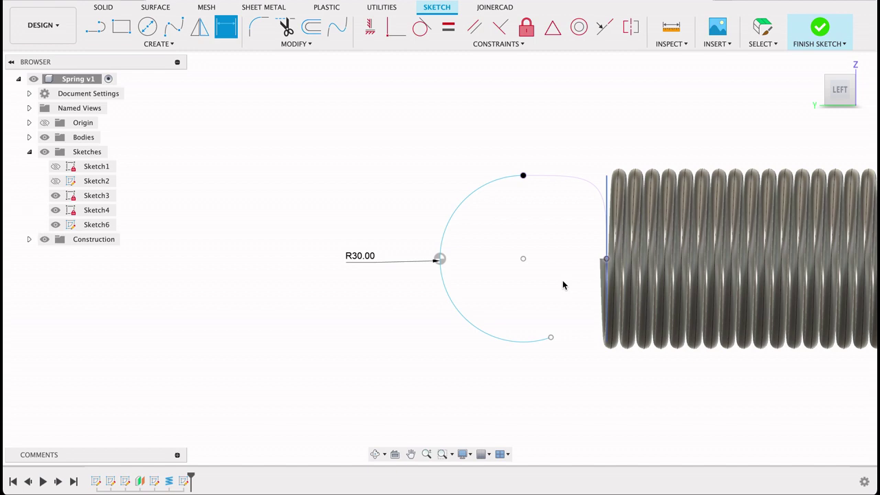
mouse_move(563, 285)
middle_mouse_down("shift")
mouse_move(593, 264)
mouse_move(562, 285)
mouse_move(637, 301)
mouse_move(681, 344)
middle_mouse_up("shift")
key("Escape")
Step: Set up a sweep with the coil's circular end face as profile and the curved arc as path
left_click(165, 43)
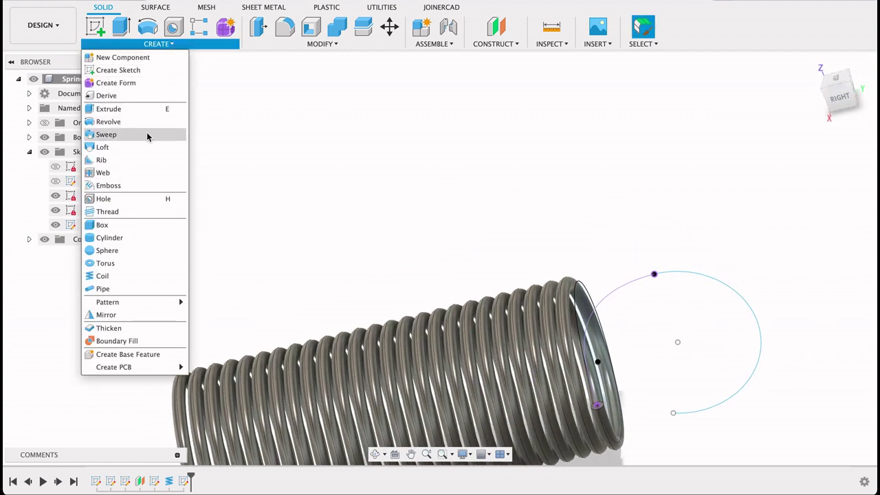
left_click(603, 411)
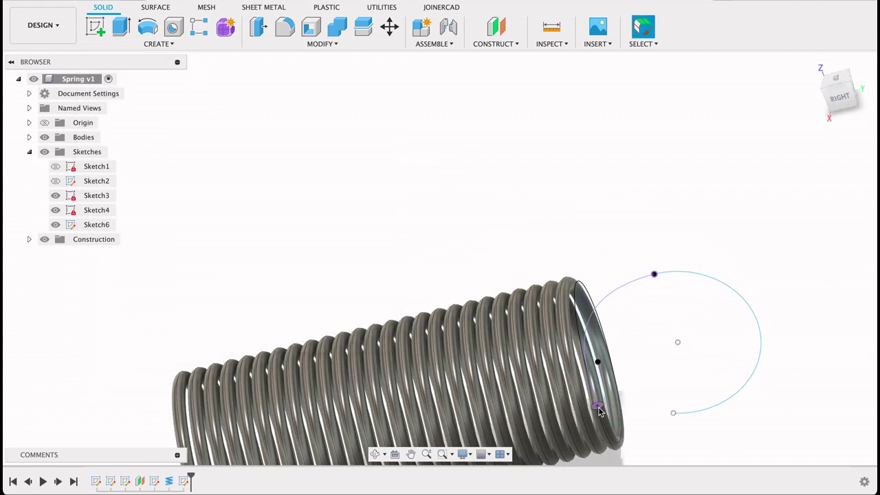
scroll(602, 412, "up", 3)
scroll(599, 412, "up", 3)
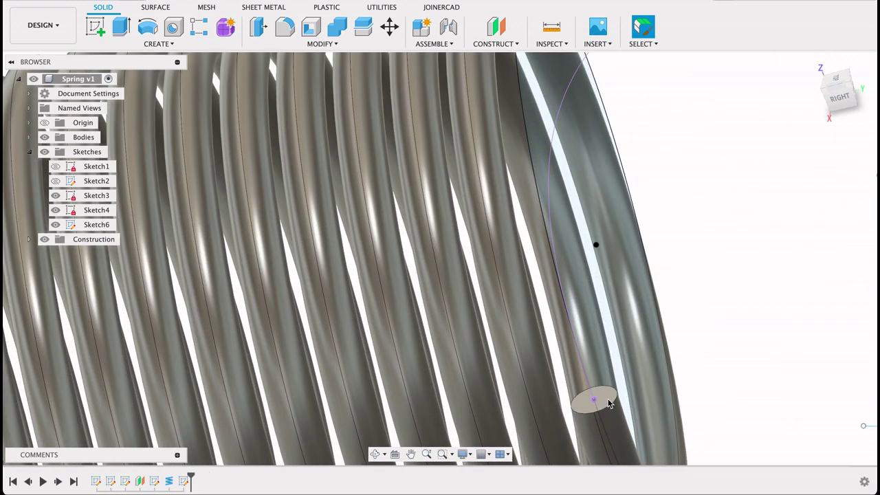
left_click(609, 404)
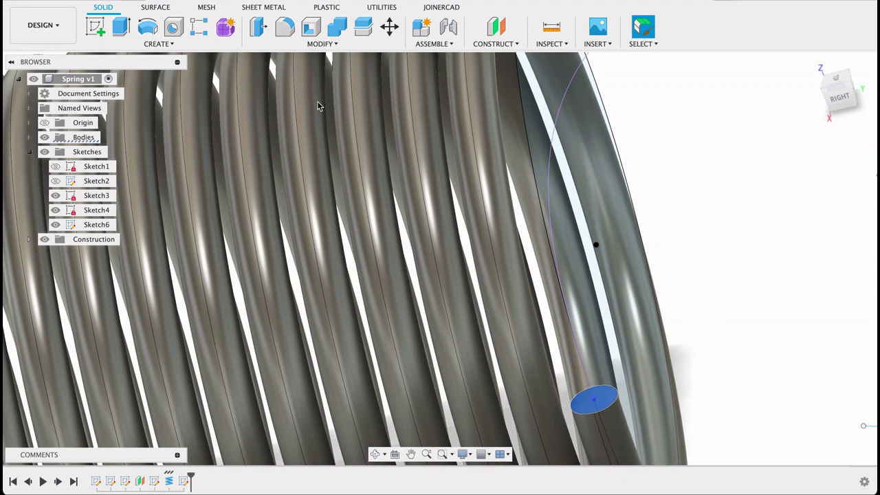
key("Escape")
left_click(158, 44)
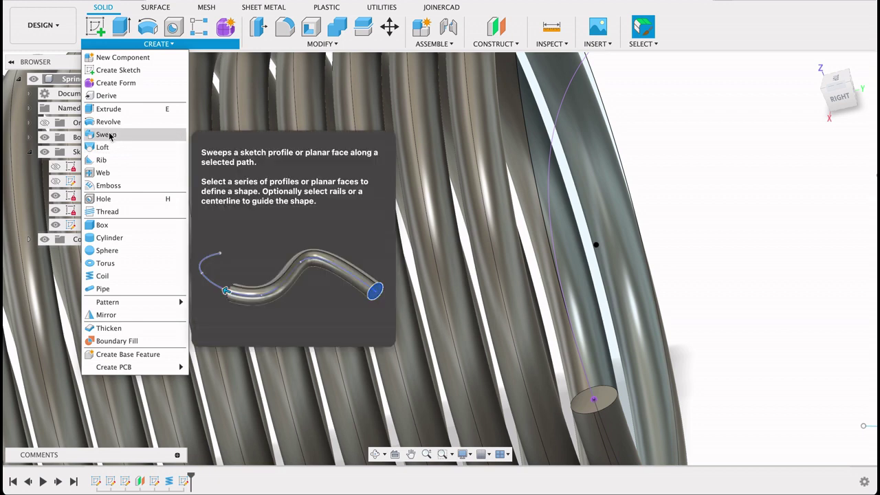
left_click(109, 134)
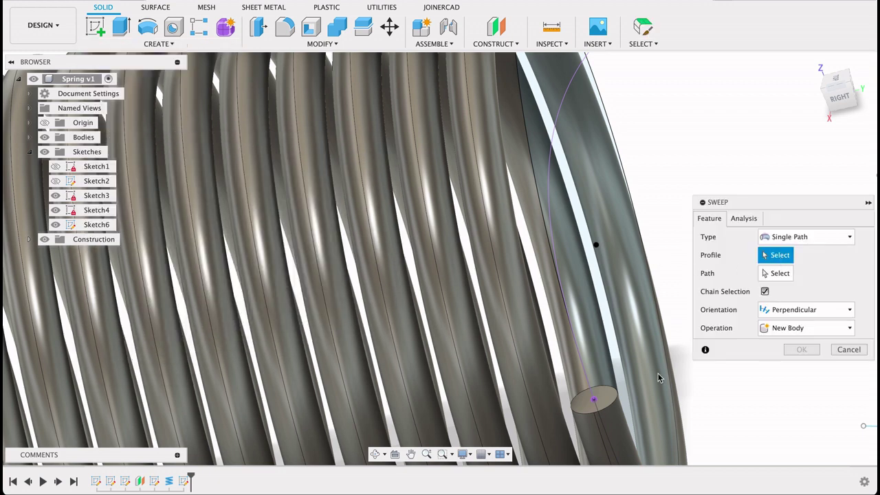
left_click(608, 401)
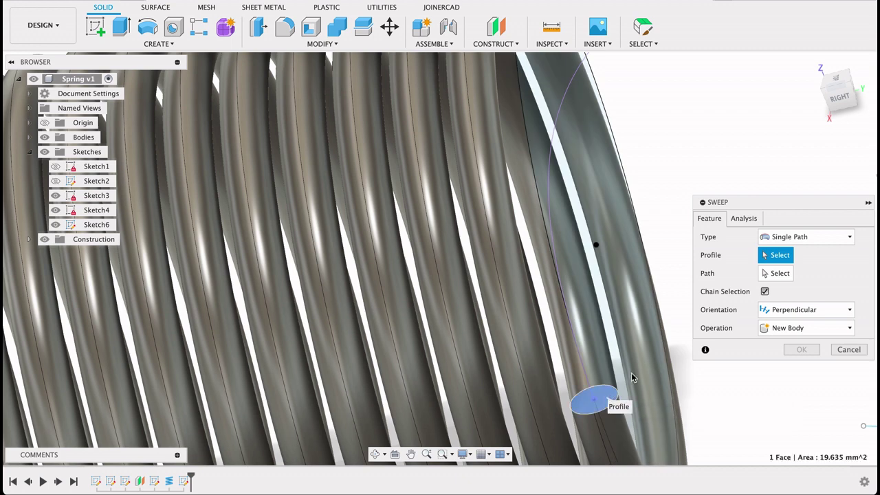
left_click(555, 134)
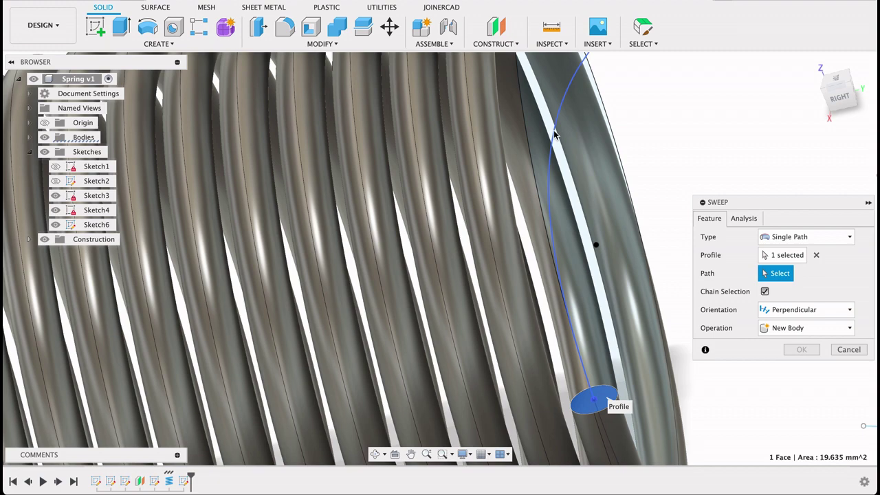
Step: Create the swept hook as a separate New Body
scroll(556, 135, "down", 10)
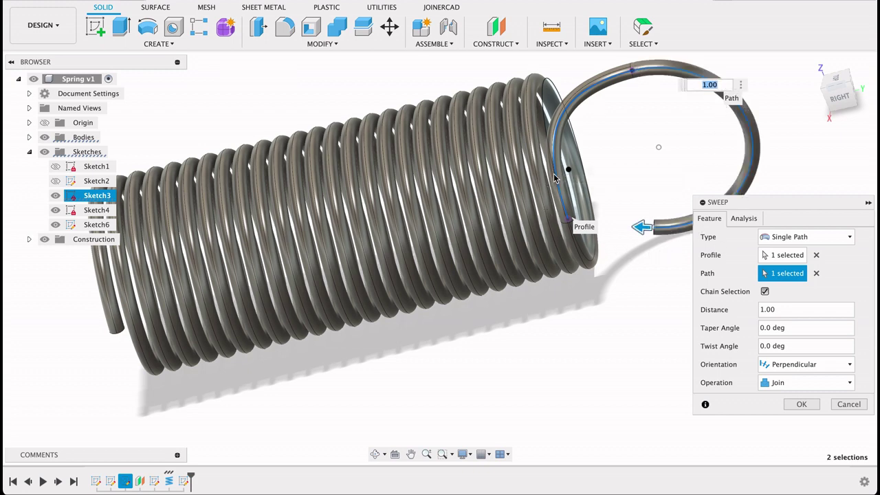
left_click(788, 384)
left_click(788, 437)
left_click(800, 403)
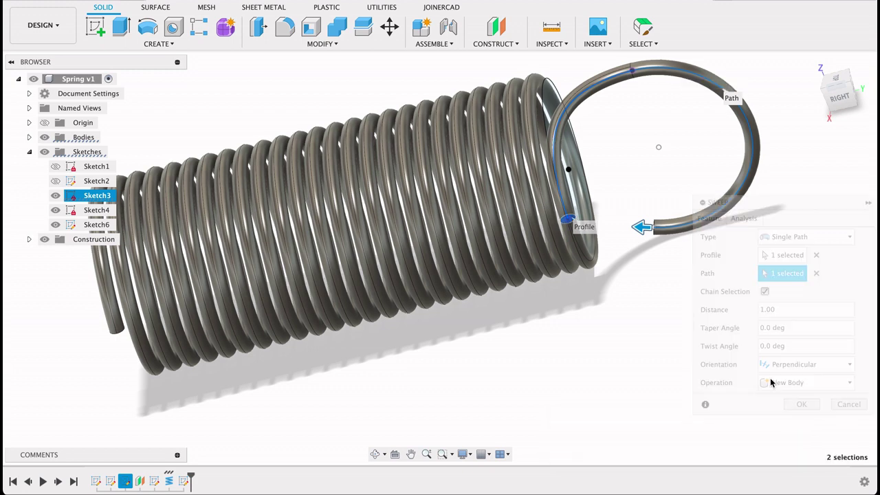
left_click(846, 102)
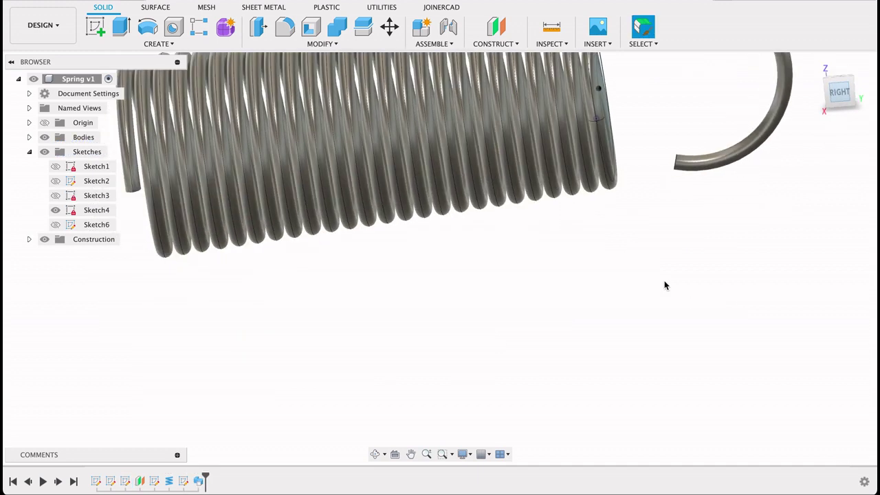
middle_click_drag(621, 242, 610, 290)
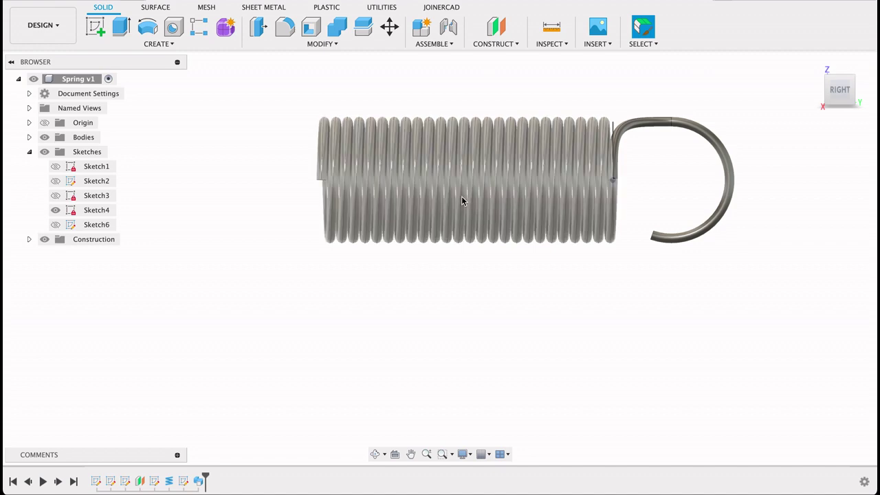
Step: Try an offset plane from the XZ plane, dragging it out to about -130 mm
left_click(497, 31)
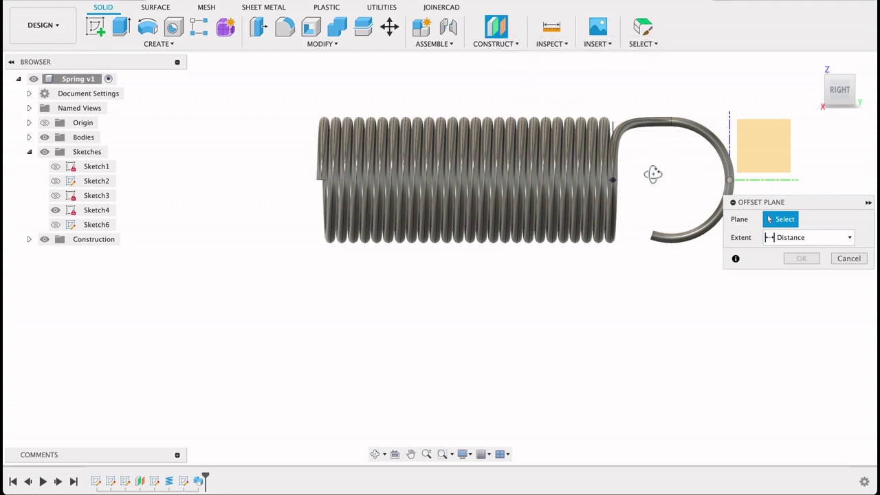
middle_click_drag(644, 177, 669, 160, "shift")
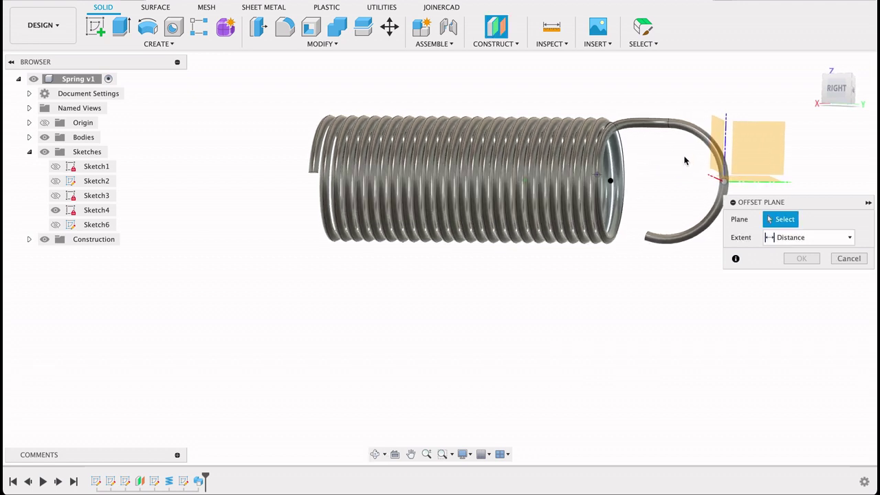
left_click(718, 187)
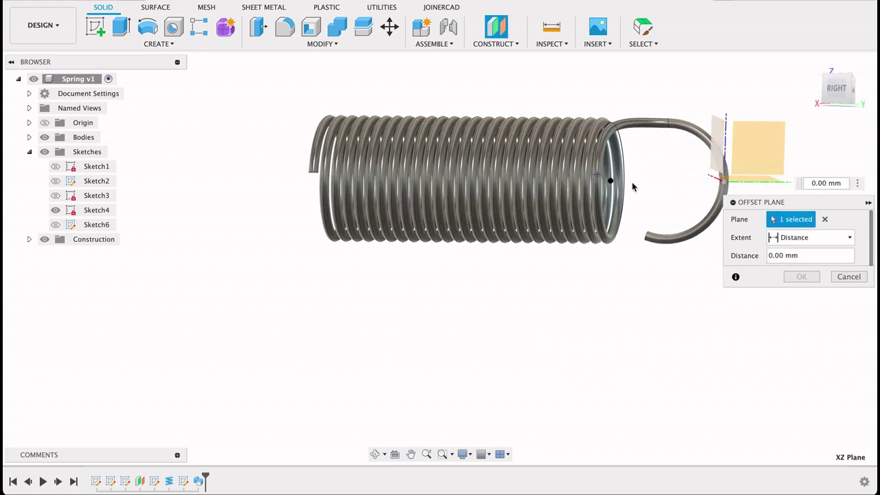
left_click(734, 153)
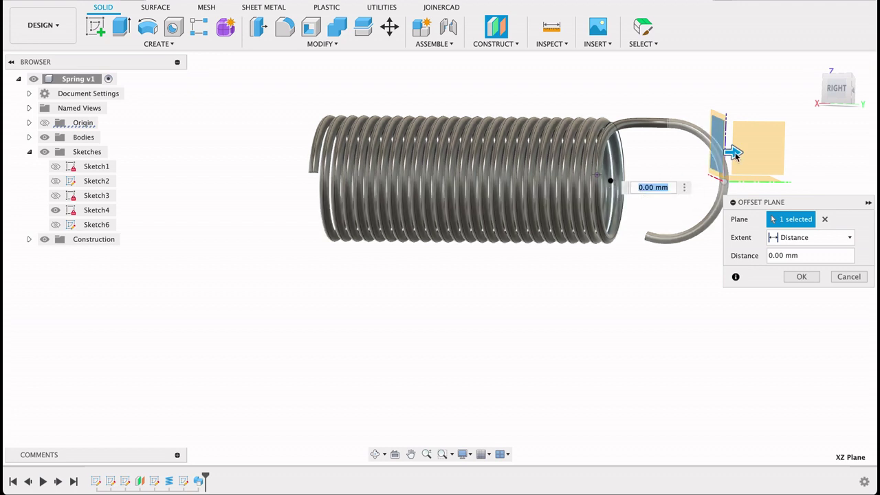
left_click_drag(735, 154, 628, 169)
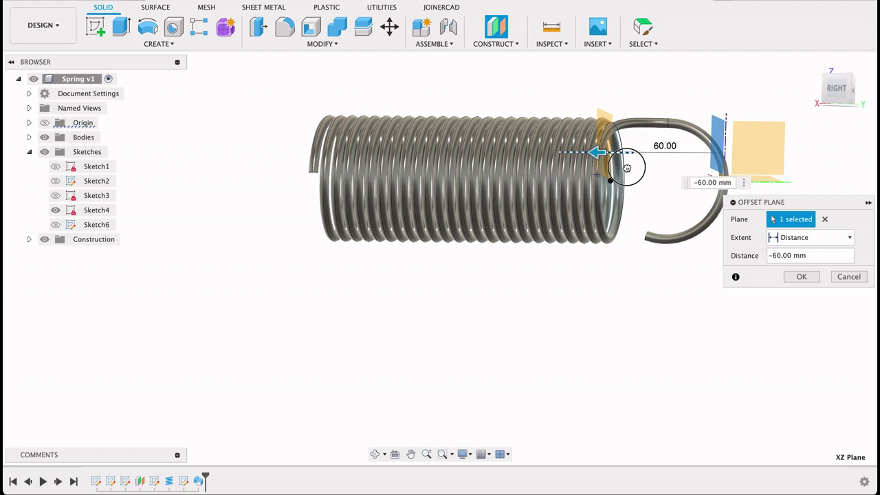
left_click_drag(627, 168, 496, 155)
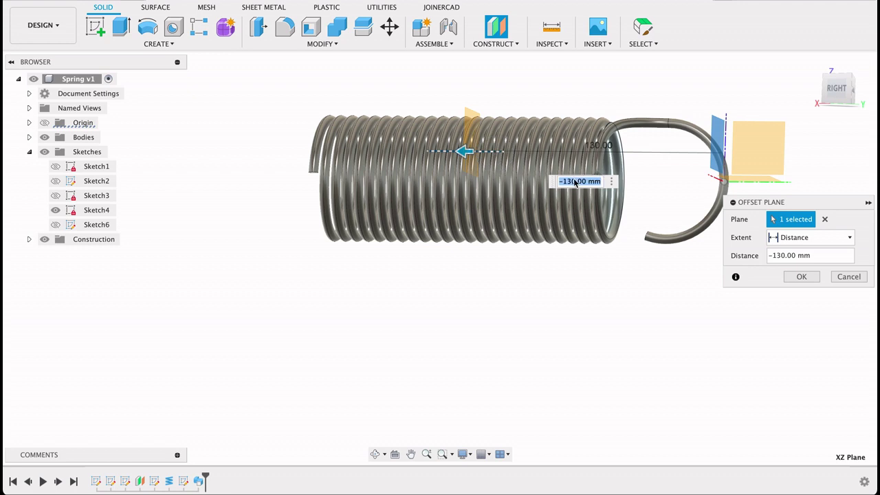
left_click(576, 182)
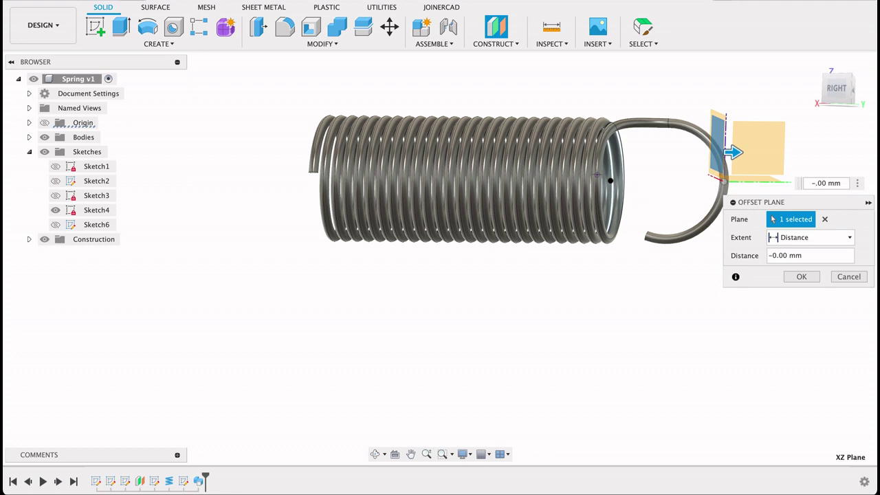
Step: Cancel the offset plane and reopen the coil feature from the timeline
left_click(849, 276)
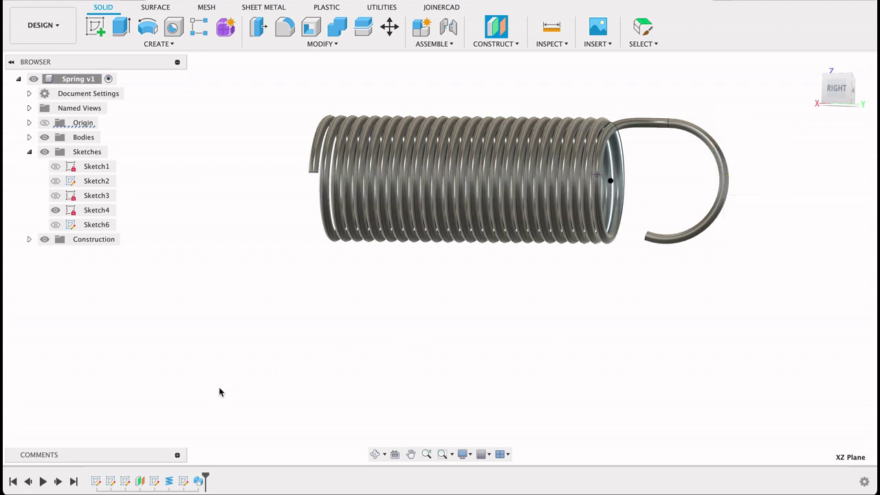
left_click(167, 484)
double_click(169, 483)
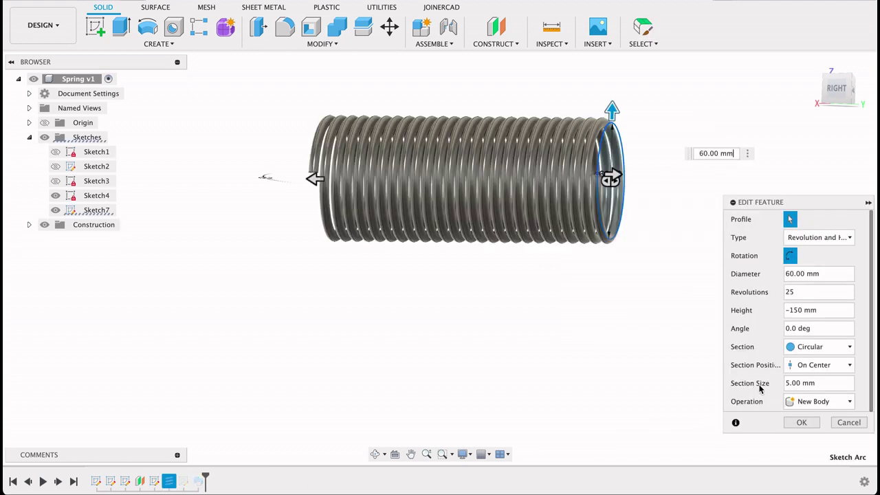
Step: Confirm the coil's edit dialog unchanged at 60 mm diameter and 25 revolutions
left_click(801, 422)
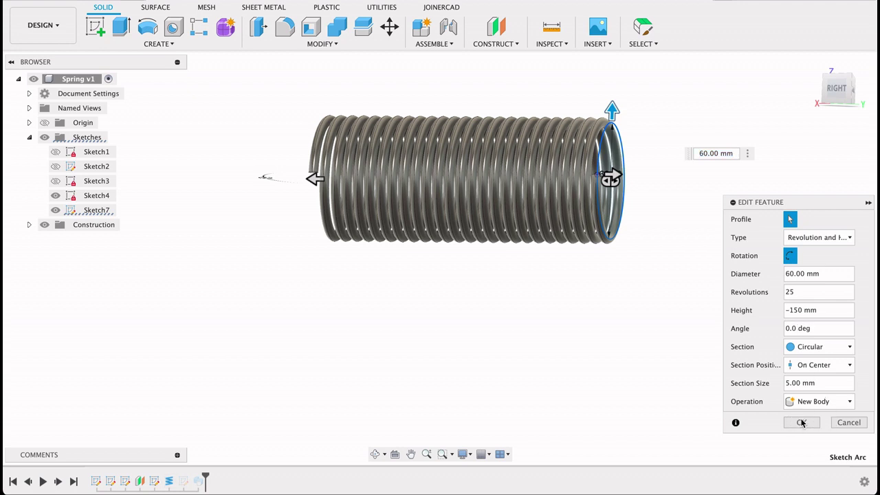
left_click(802, 423)
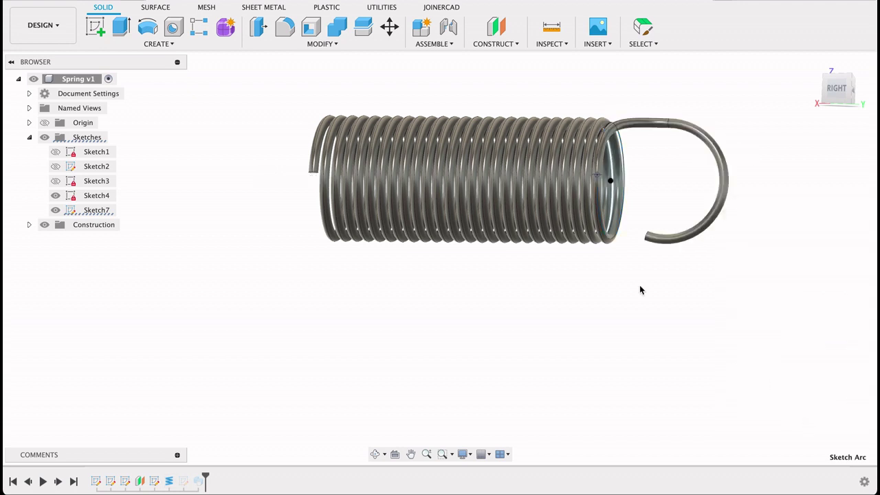
Step: Offset a construction plane from the XZ plane, setting its distance to -135 mm
left_click(498, 29)
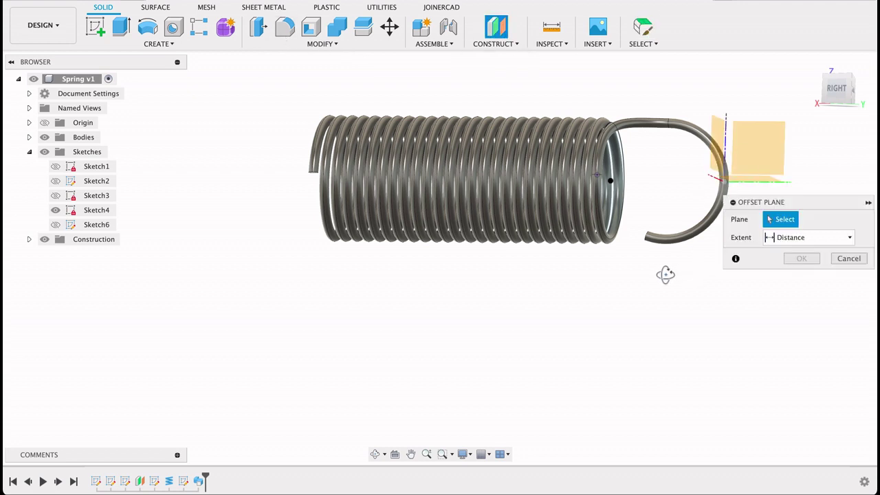
middle_click_drag(664, 276, 597, 184, "shift")
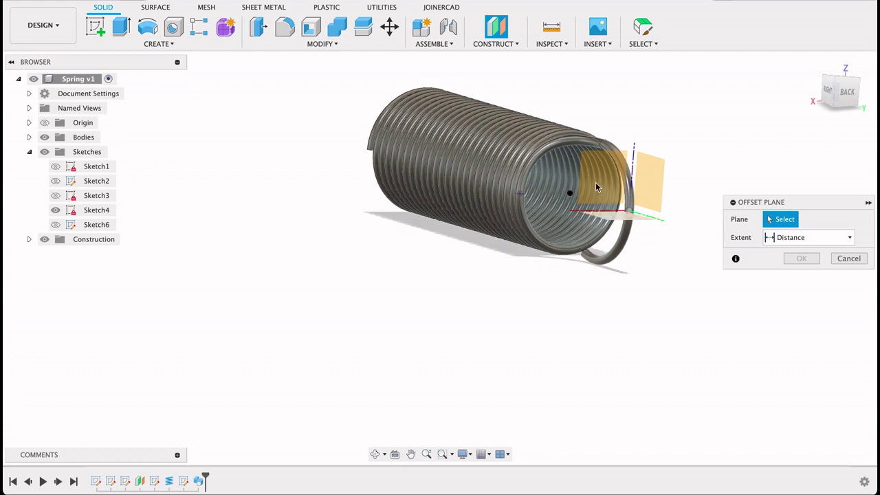
left_click(597, 185)
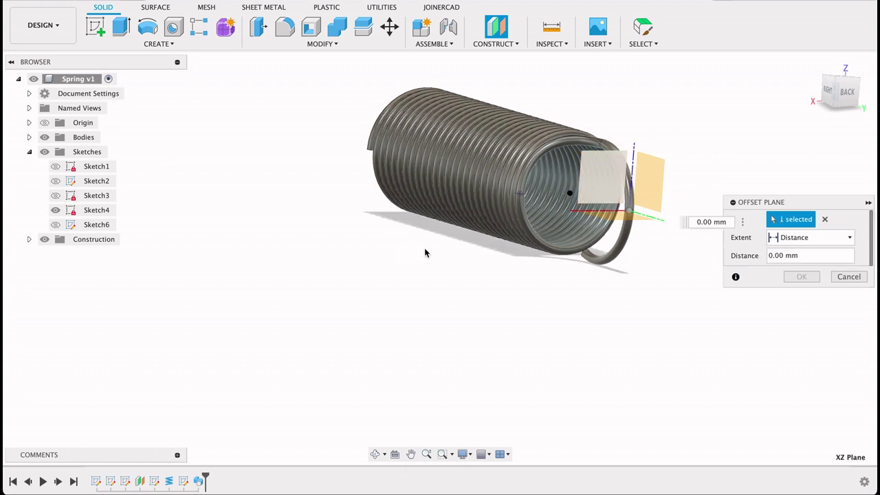
middle_click_drag(450, 247, 715, 185, "shift")
middle_click_drag(740, 239, 742, 197, "shift")
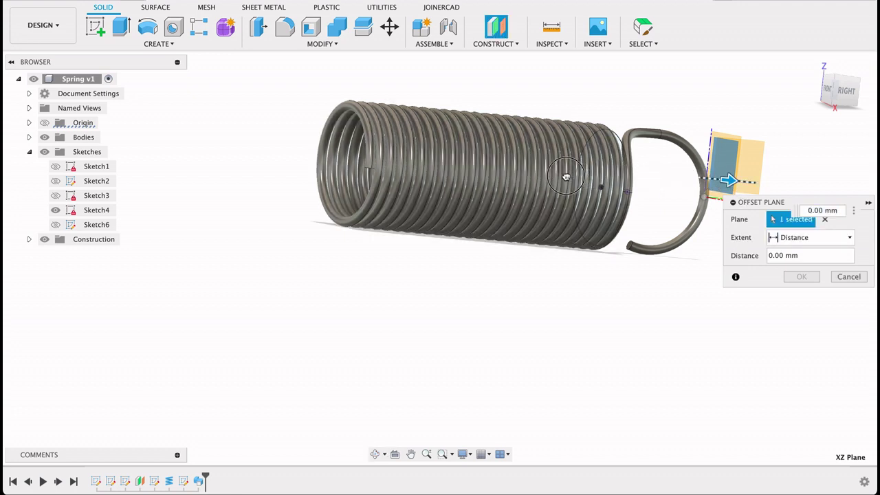
left_click_drag(726, 180, 541, 172)
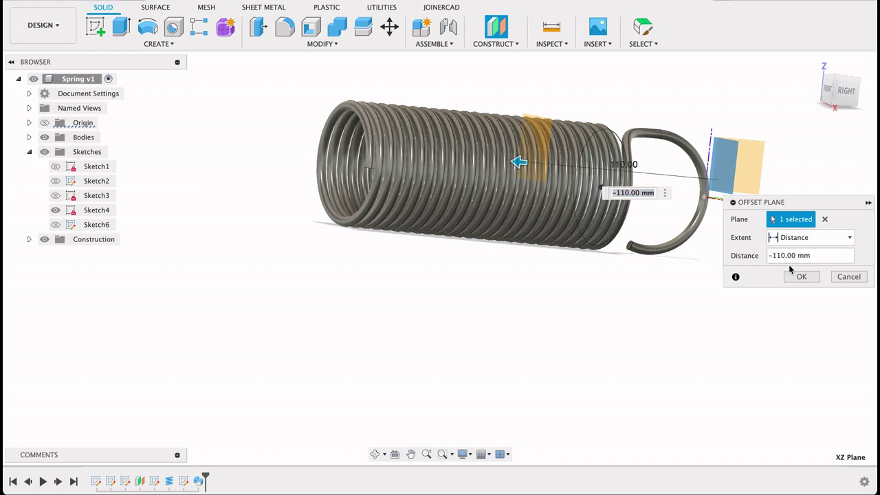
left_click(776, 255)
key("Delete")
key("Delete")
type("35")
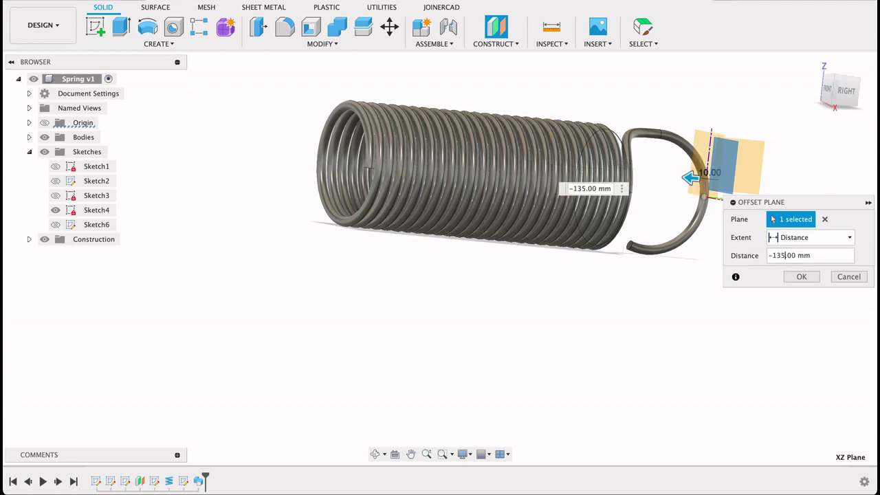
left_click(800, 276)
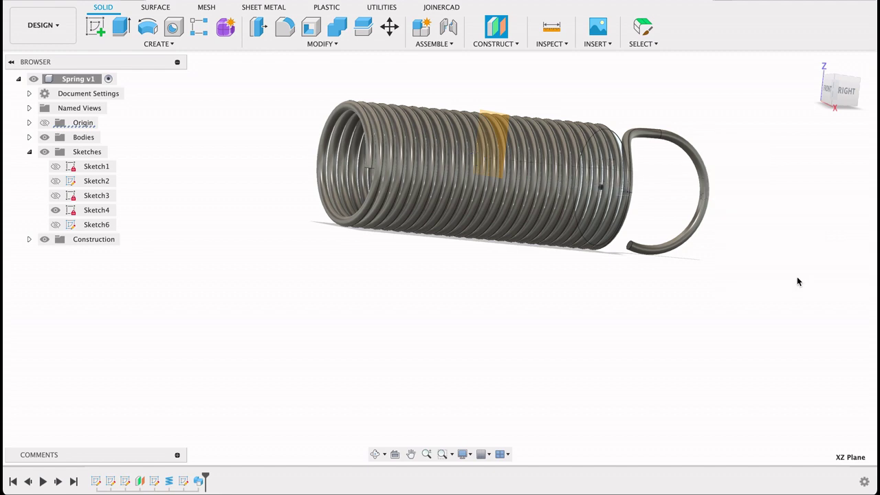
Step: Mirror the hook body across the mid-spring offset plane into a new body at the coil's left end
left_click(154, 44)
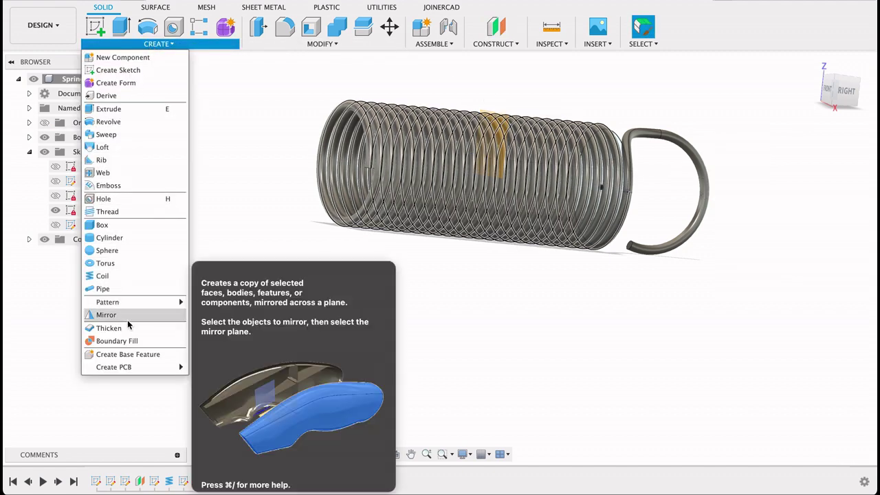
mouse_move(124, 304)
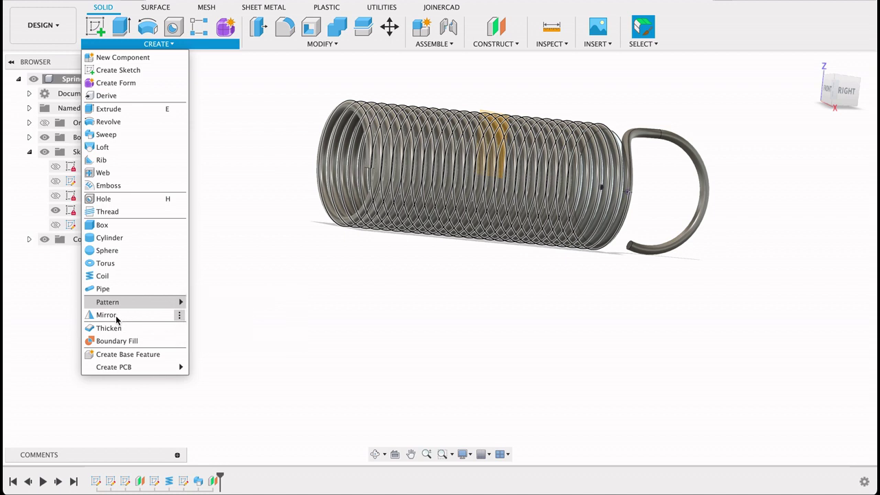
left_click(107, 315)
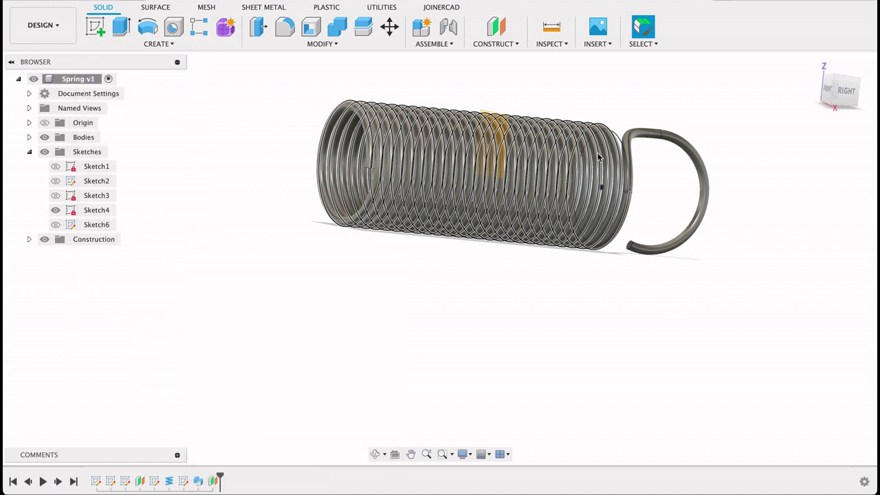
left_click(696, 161)
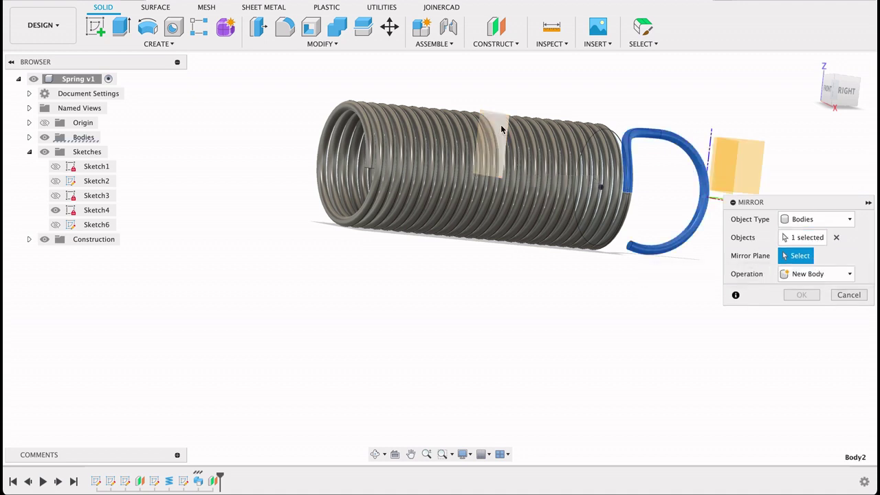
left_click(458, 186)
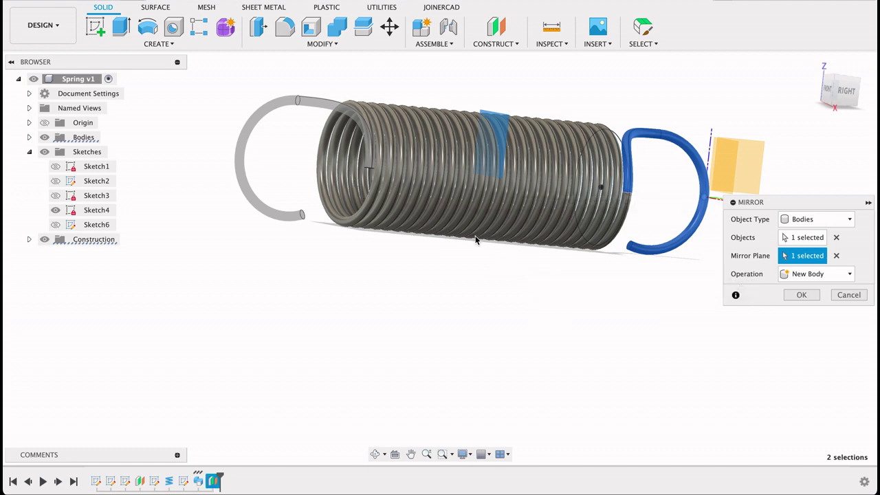
middle_click_drag(534, 279, 529, 246, "shift")
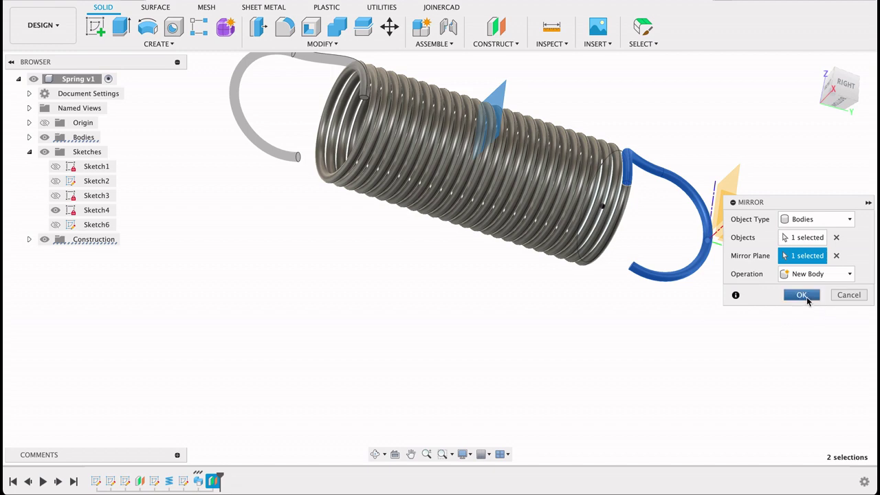
left_click(806, 297)
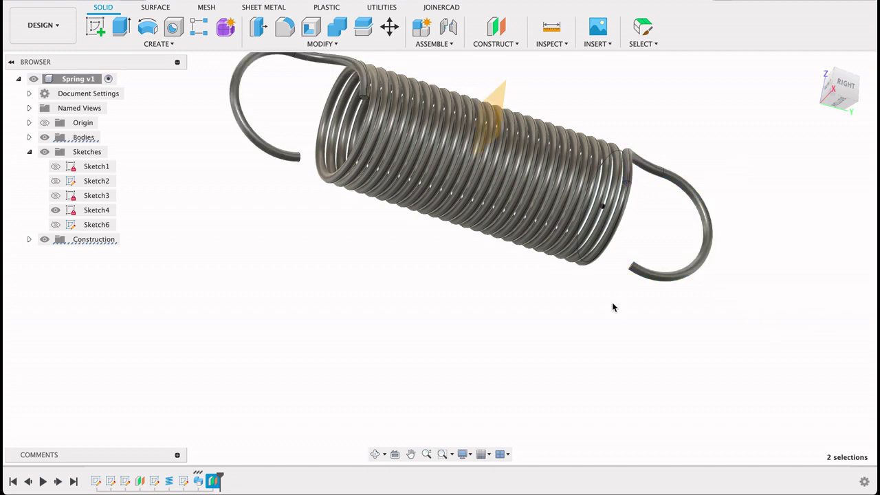
Step: Mirror the left hook body across the horizontal plane, creating a New Body
middle_click_drag(435, 271, 741, 193, "shift")
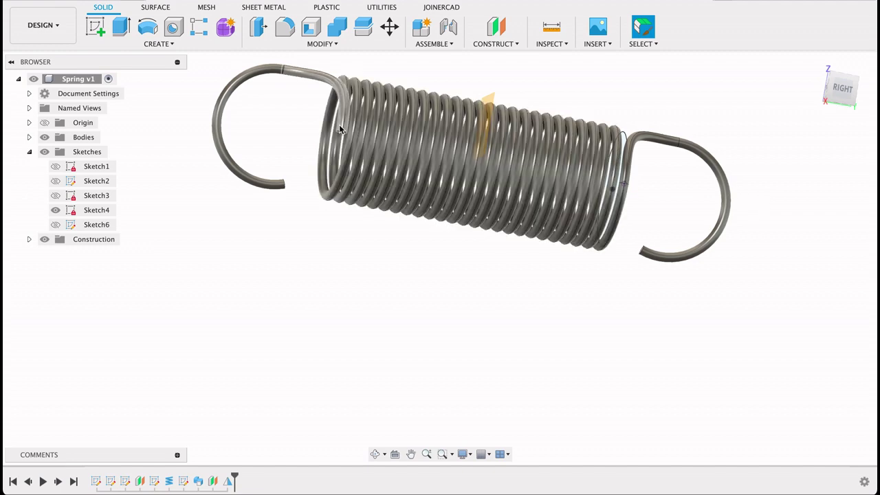
mouse_move(355, 222)
middle_mouse_down("shift")
mouse_move(360, 230)
mouse_move(360, 223)
middle_mouse_up("shift")
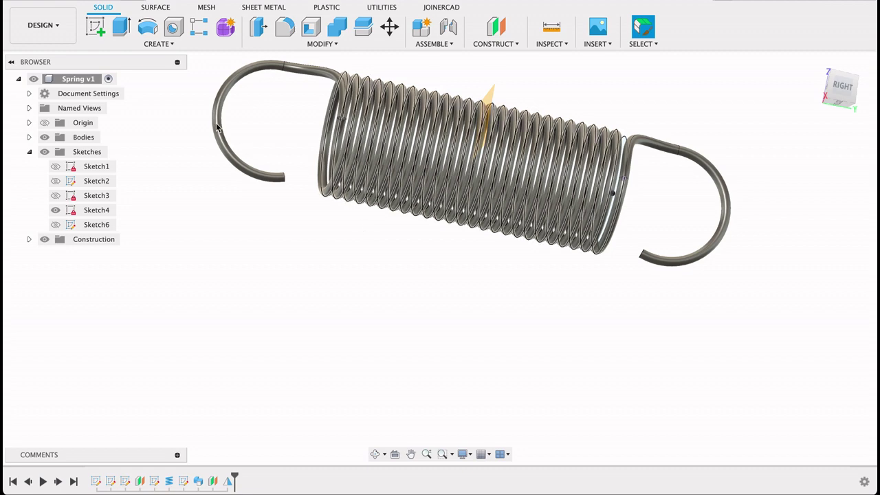
left_click(162, 44)
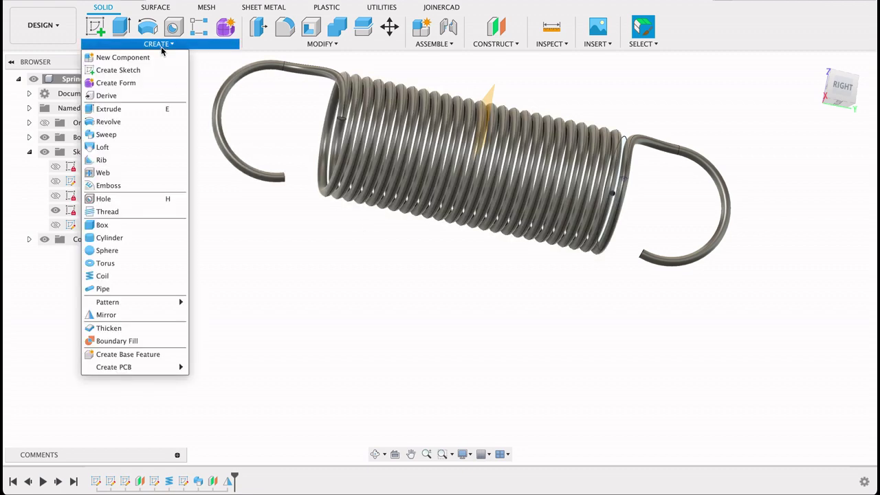
left_click(107, 316)
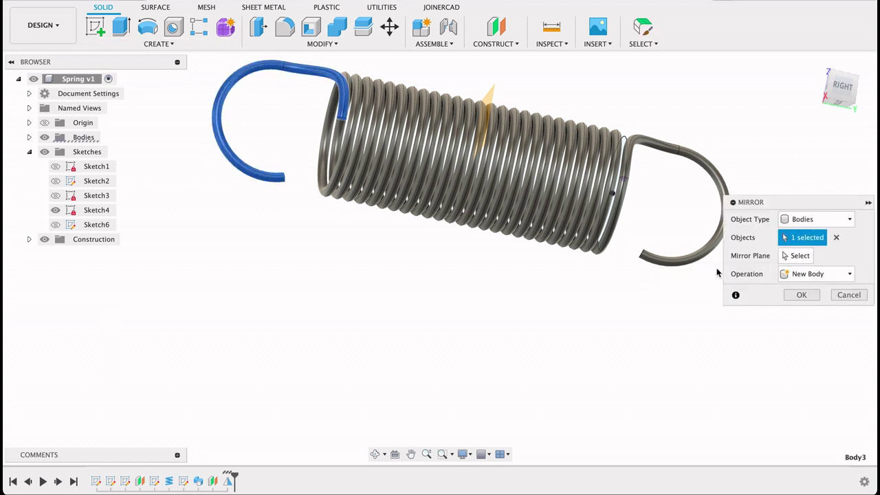
left_click(749, 260)
middle_click_drag(602, 304, 493, 291)
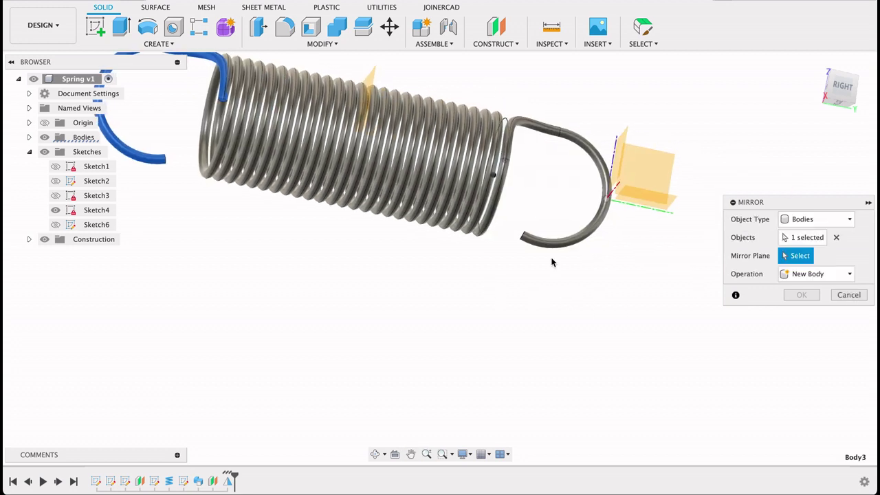
left_click(643, 199)
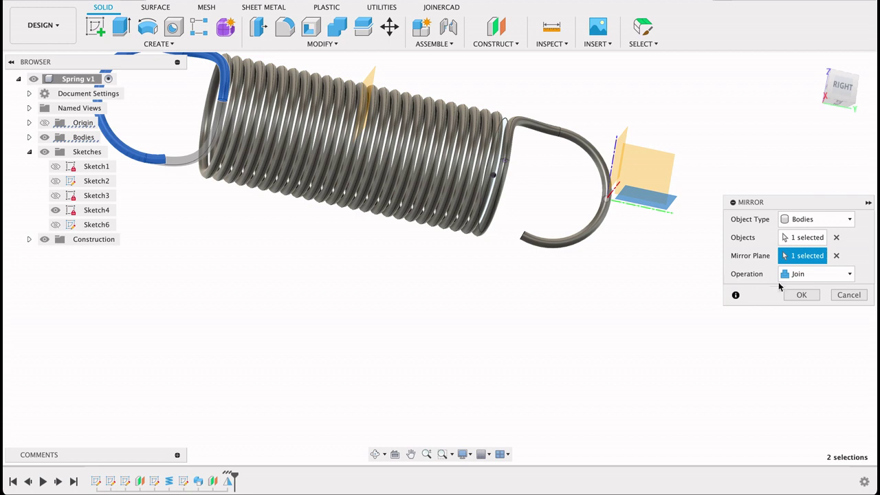
left_click(799, 276)
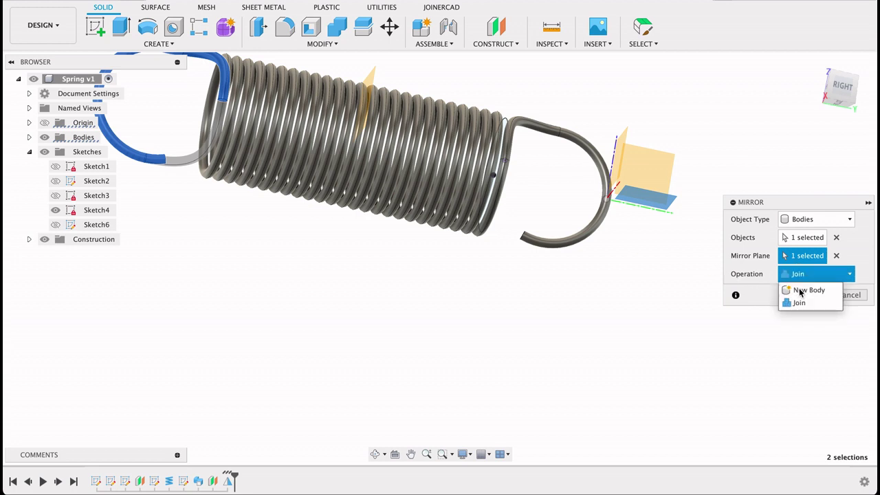
left_click(801, 290)
left_click(801, 297)
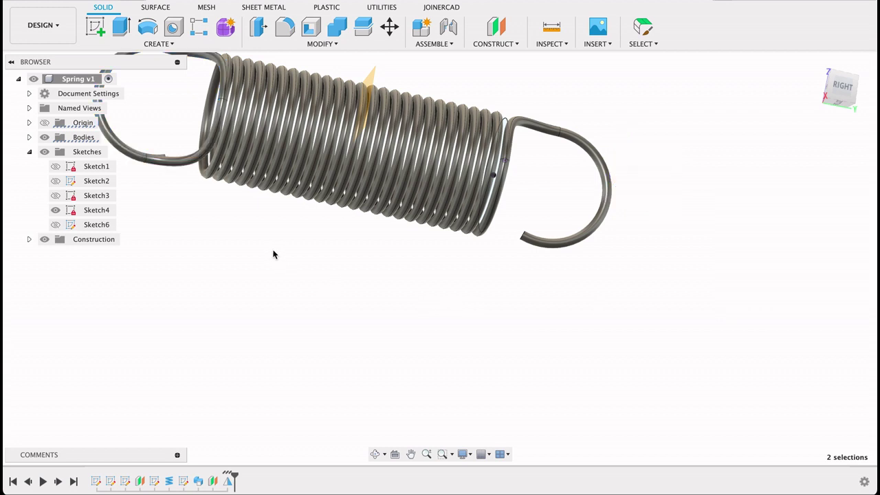
key("F6")
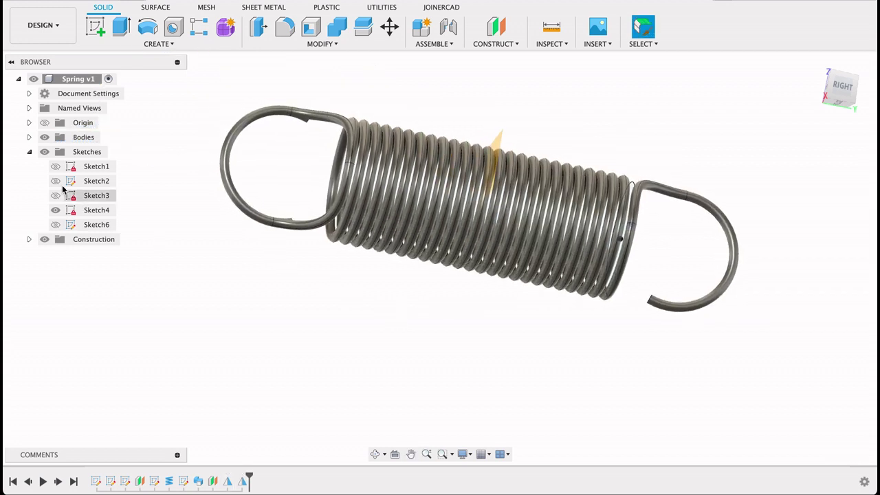
Step: Hide Body3, the superseded left hook, in the Bodies list
left_click(29, 151)
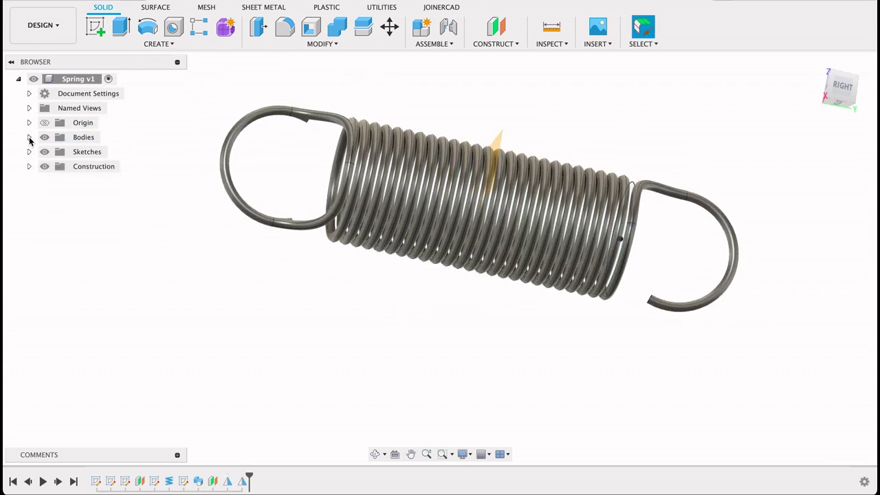
left_click(29, 137)
left_click(67, 196)
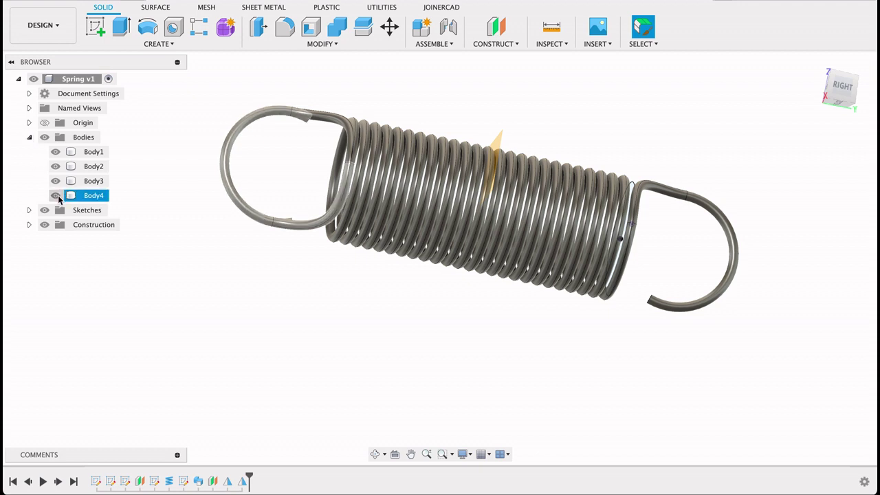
left_click(57, 182)
left_click(56, 182)
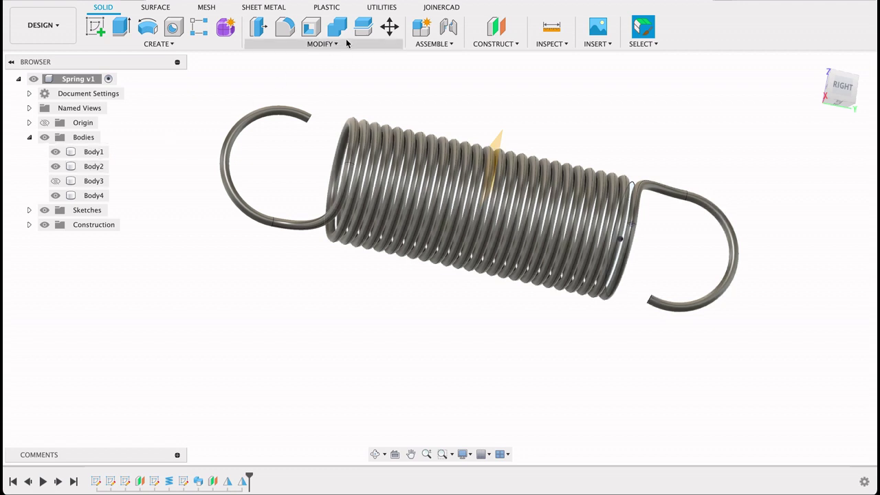
Step: Join Body2 and Body4 into target Body1 with Combine
left_click(72, 152)
left_click(81, 167)
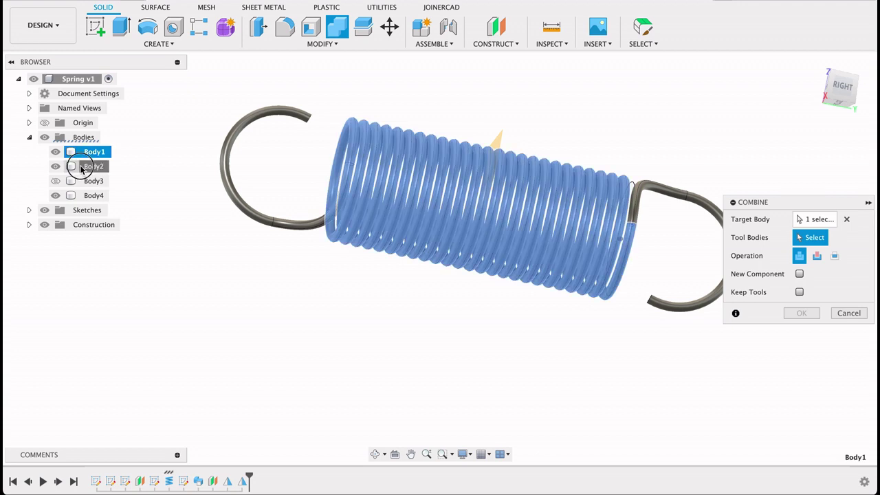
left_click(90, 196)
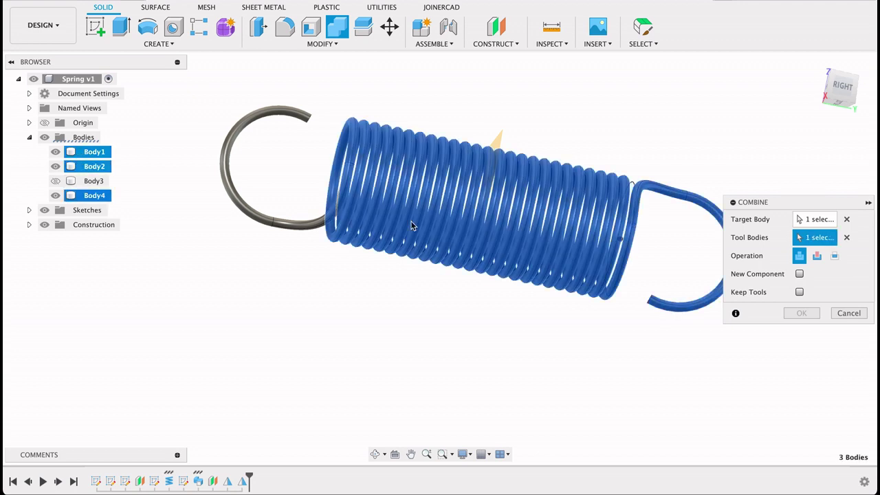
left_click(798, 312)
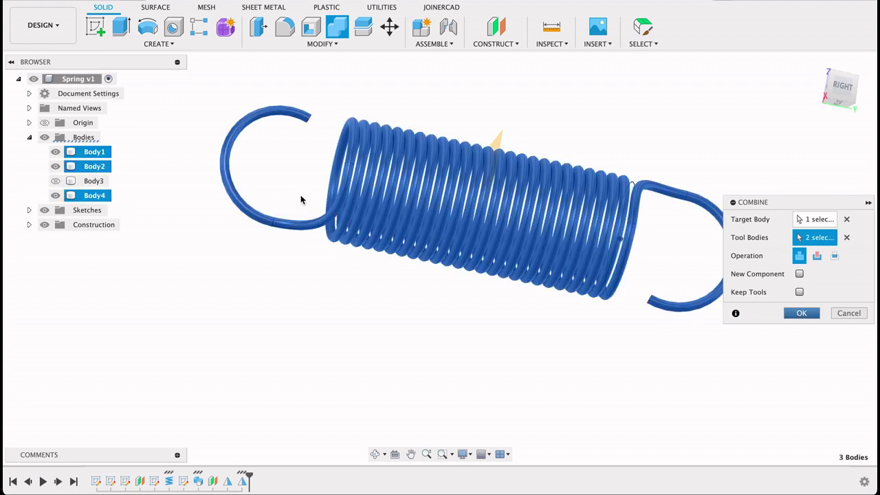
Step: Rename the combined Body1 to Spring
left_click(90, 155)
double_click(89, 152)
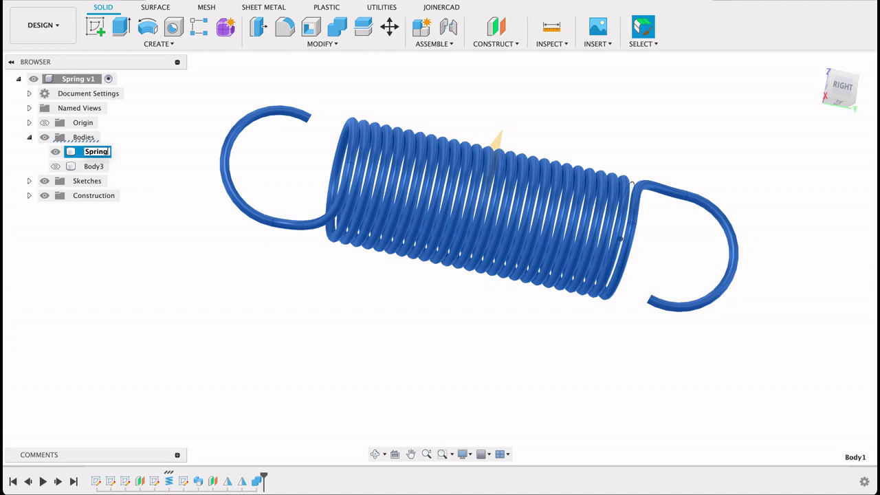
key("Return")
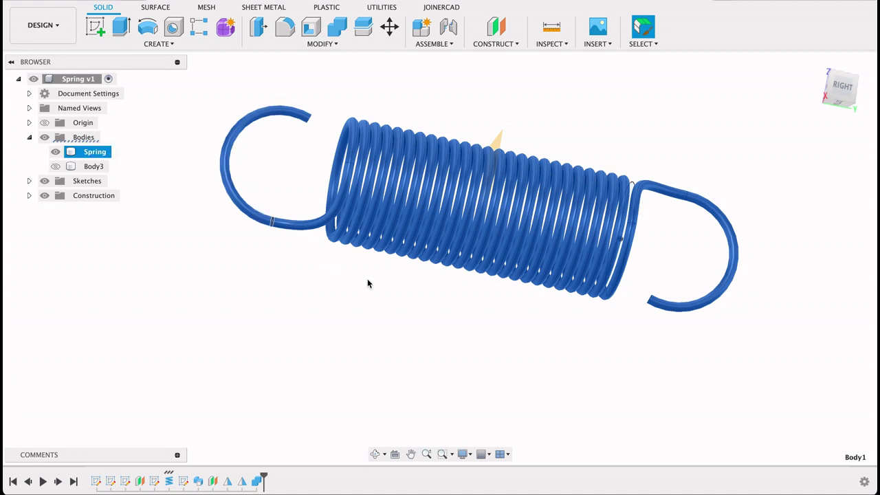
key("Escape")
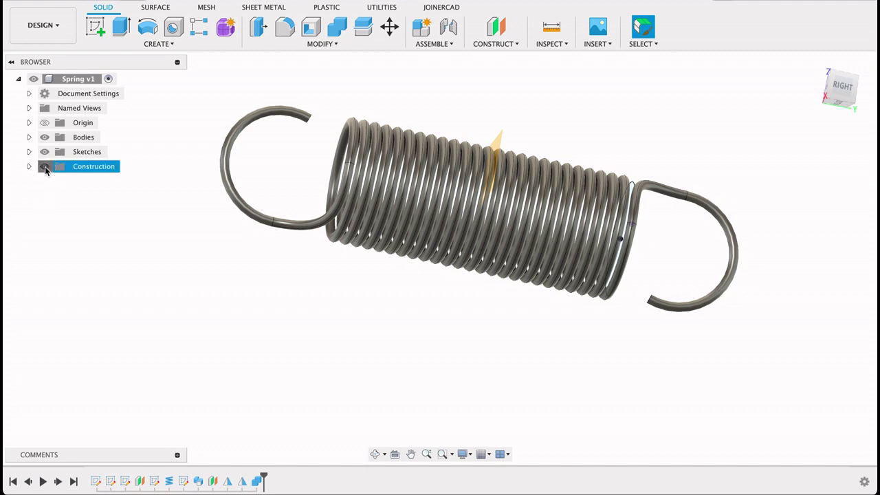
Step: Hide the construction plane, then view the 60 mm, 25-turn spring and hooks from front, diagonal and below
left_click(44, 167)
middle_click_drag(293, 280, 323, 268, "shift")
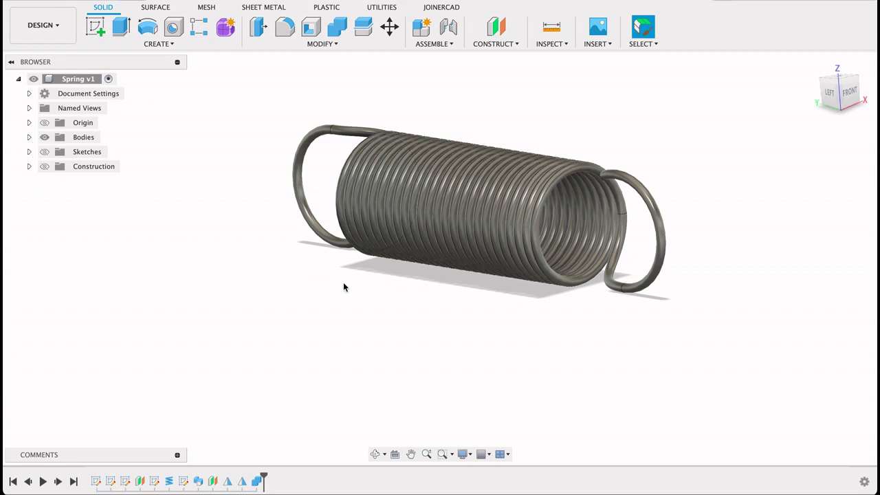
left_click_drag(338, 312, 358, 272)
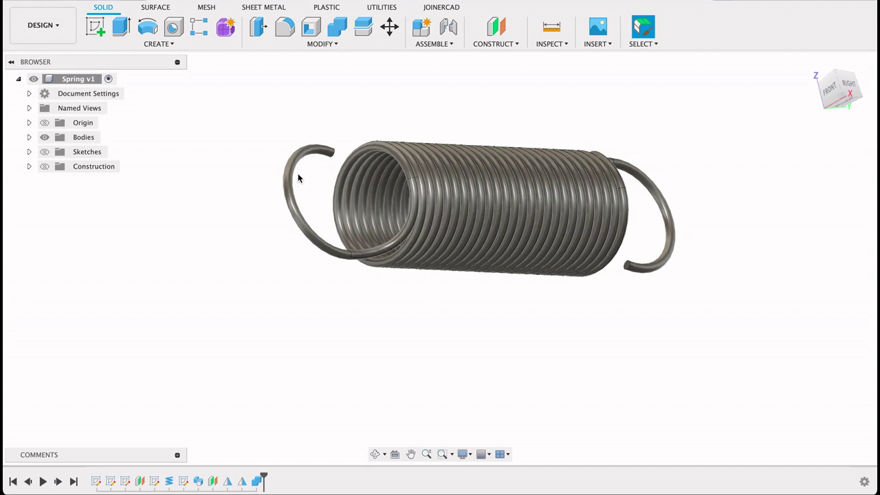
middle_click_drag(570, 327, 393, 110, "shift")
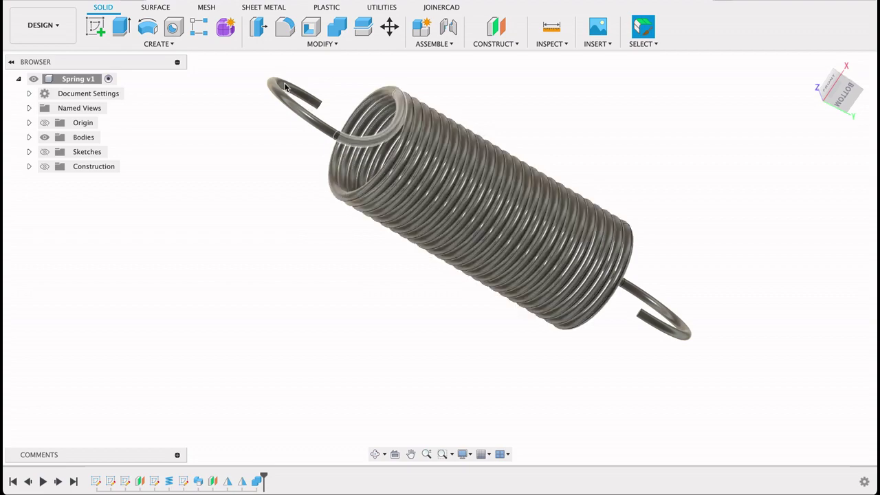
middle_click_drag(435, 307, 565, 194, "shift")
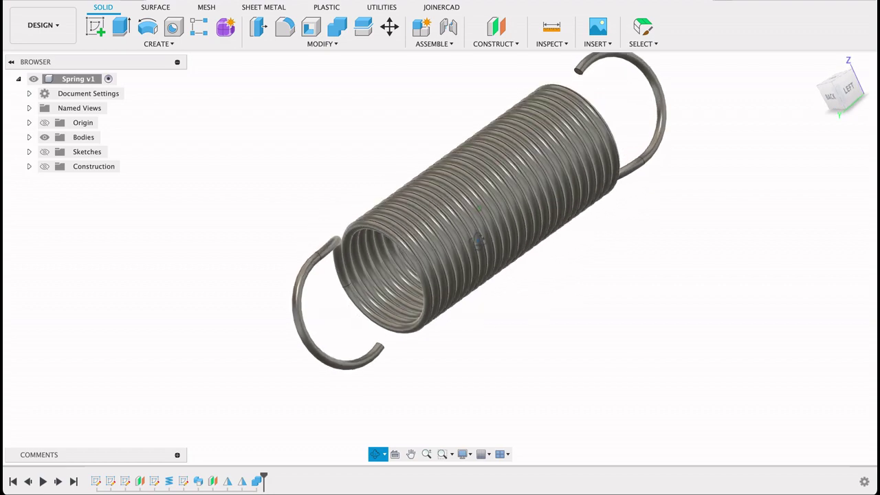
middle_click_drag(555, 242, 654, 238, "shift")
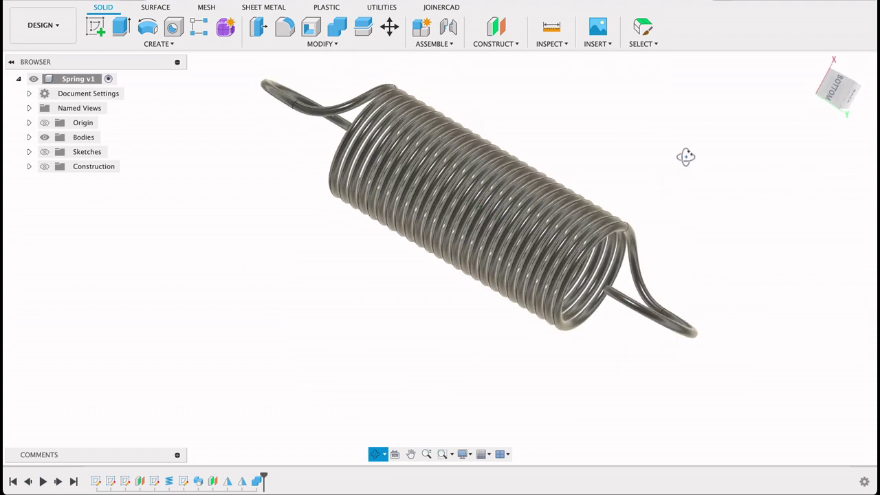